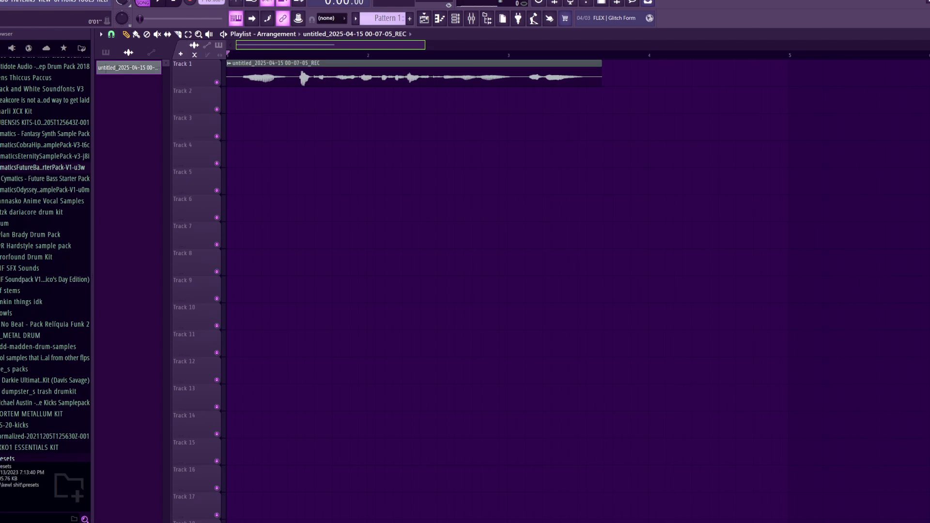
# - Play the vocal recording on Track 1 to hear what it contains
pyautogui.moveTo(423, 19); pyautogui.dragTo(402, 18)
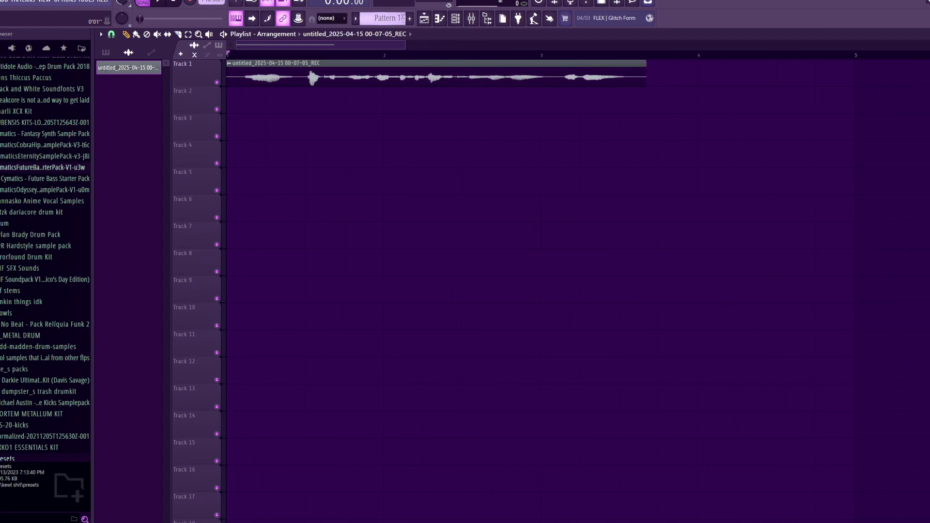
pyautogui.click(159, 3)
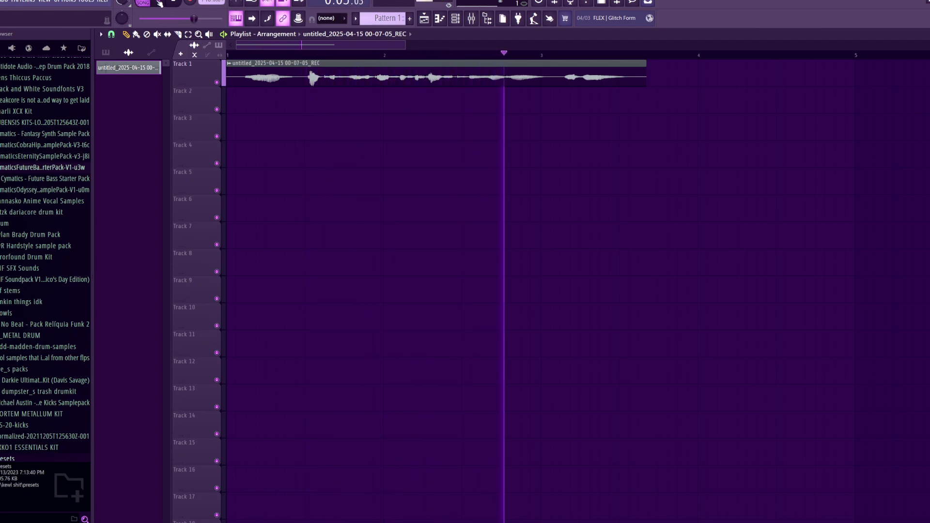
pyautogui.click(173, 3)
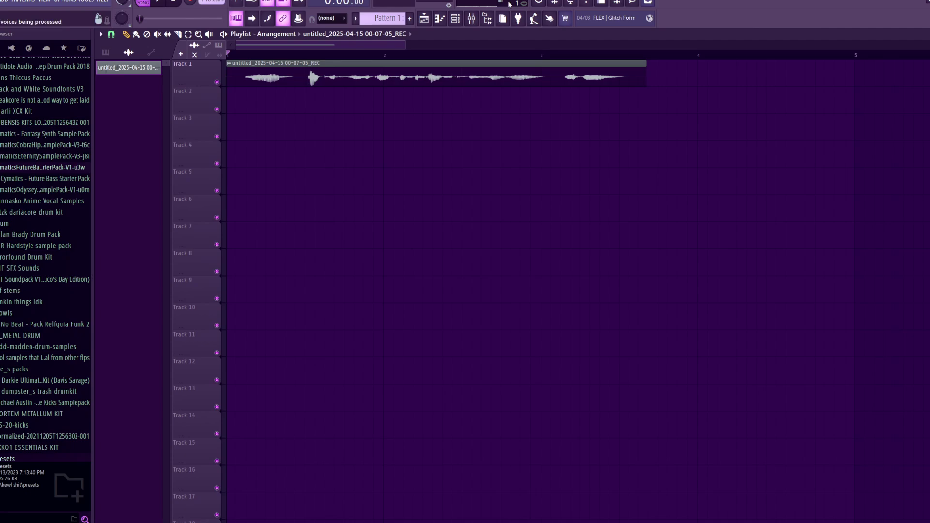
# - Turn snapping off and slice the recording on Track 1, keeping a short first vocal sound and removing the material up to the second half
pyautogui.moveTo(406, 42)
pyautogui.mouseDown()
pyautogui.moveTo(312, 42)
pyautogui.moveTo(746, 42)
pyautogui.moveTo(287, 43)
pyautogui.moveTo(377, 57)
pyautogui.moveTo(302, 58)
pyautogui.moveTo(412, 58)
pyautogui.mouseUp()
pyautogui.click(111, 34)
pyautogui.click(118, 57)
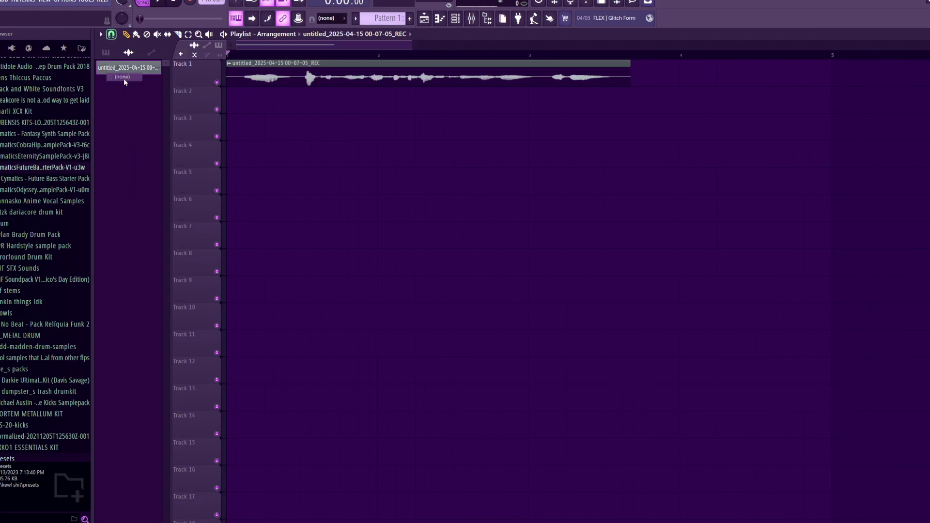
pyautogui.moveTo(227, 83)
pyautogui.mouseDown()
pyautogui.moveTo(253, 83)
pyautogui.moveTo(237, 75)
pyautogui.moveTo(247, 97)
pyautogui.moveTo(262, 84)
pyautogui.moveTo(430, 85)
pyautogui.moveTo(447, 38)
pyautogui.mouseUp()
pyautogui.press('space')
pyautogui.press('space')
pyautogui.click(179, 36)
pyautogui.press('space')
pyautogui.press('space')
pyautogui.press('space')
pyautogui.press('space')
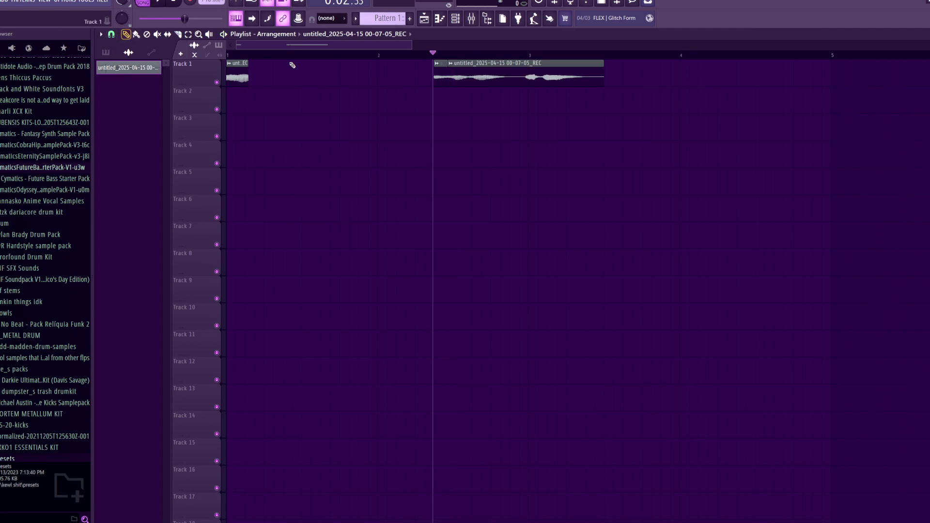
# - Trim the first two vocal slices down to short sounds and move the remaining recording close behind them
pyautogui.click(250, 52)
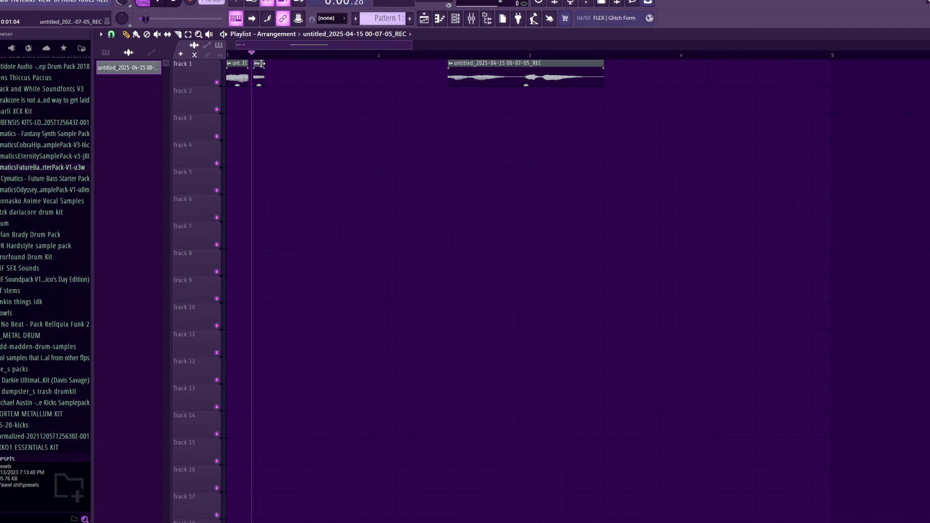
pyautogui.press('space')
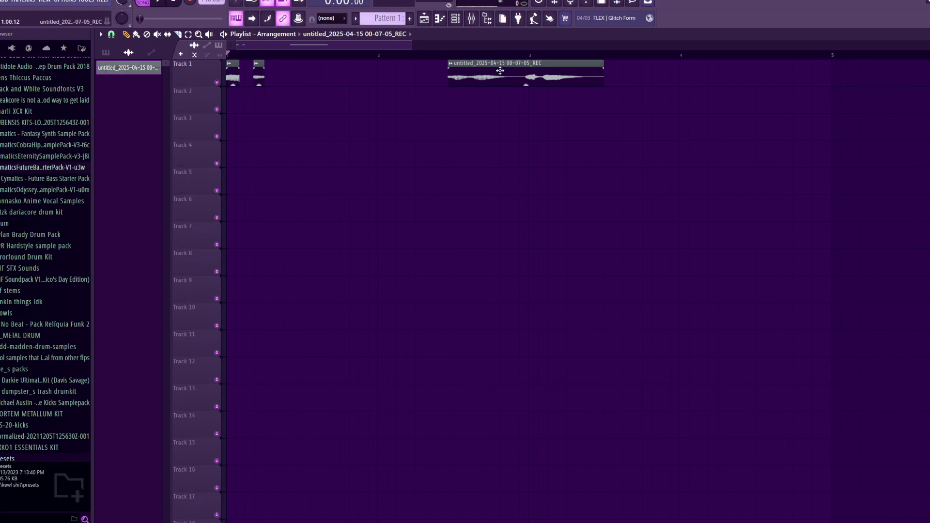
pyautogui.moveTo(499, 70); pyautogui.dragTo(337, 71)
# - Slice the remaining recording into a short third and fourth vocal sound, trimming away the unwanted audio around them
pyautogui.moveTo(286, 84)
pyautogui.mouseDown()
pyautogui.moveTo(314, 84)
pyautogui.moveTo(298, 77)
pyautogui.moveTo(281, 25)
pyautogui.mouseUp()
pyautogui.click(272, 54)
pyautogui.click(178, 34)
pyautogui.press('space')
pyautogui.press('space')
pyautogui.press('space')
pyautogui.press('space')
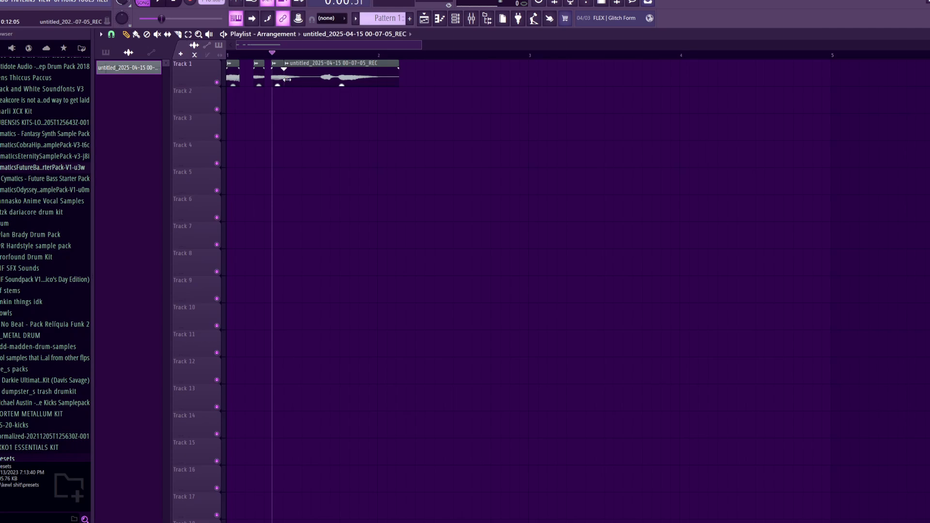
pyautogui.moveTo(285, 79); pyautogui.dragTo(344, 79)
pyautogui.moveTo(398, 65); pyautogui.dragTo(359, 65)
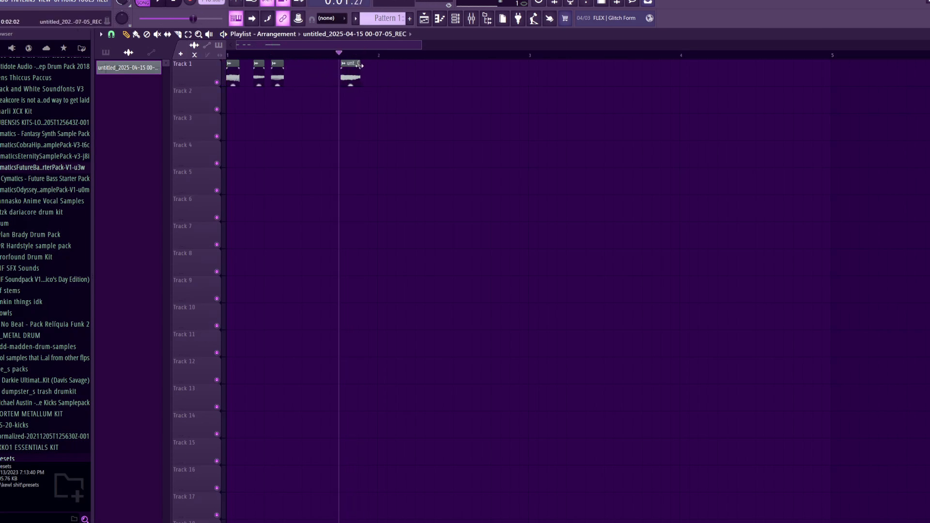
# - Set snapping to Line and space the four vocal slices evenly from the start of Track 1
pyautogui.click(111, 35)
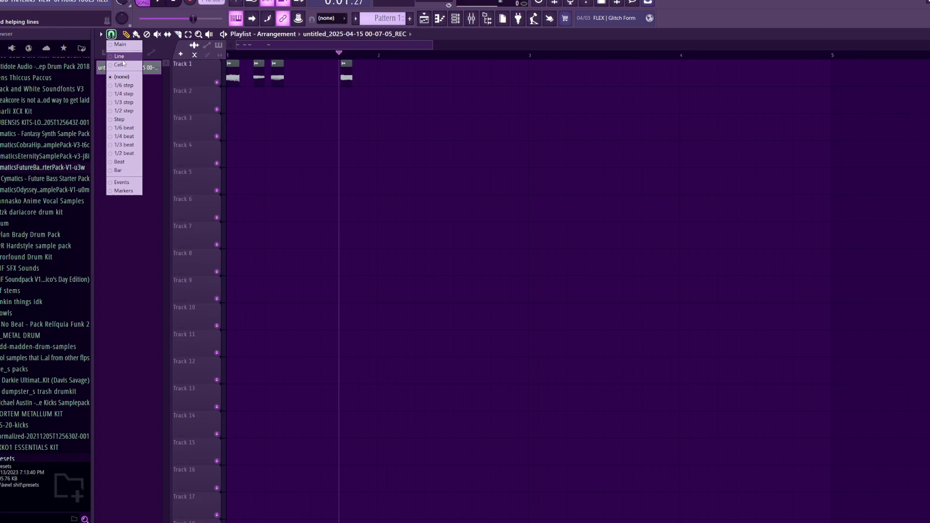
pyautogui.click(118, 58)
pyautogui.moveTo(440, 71); pyautogui.dragTo(259, 81)
pyautogui.moveTo(262, 83)
pyautogui.mouseDown()
pyautogui.moveTo(237, 83)
pyautogui.moveTo(275, 86)
pyautogui.mouseUp()
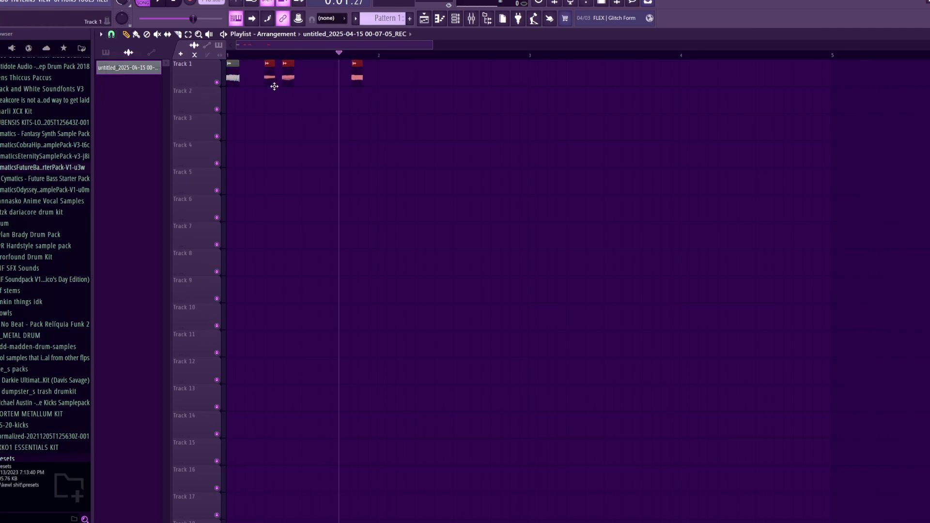
pyautogui.moveTo(453, 103); pyautogui.dragTo(290, 80)
pyautogui.moveTo(393, 84); pyautogui.dragTo(250, 75)
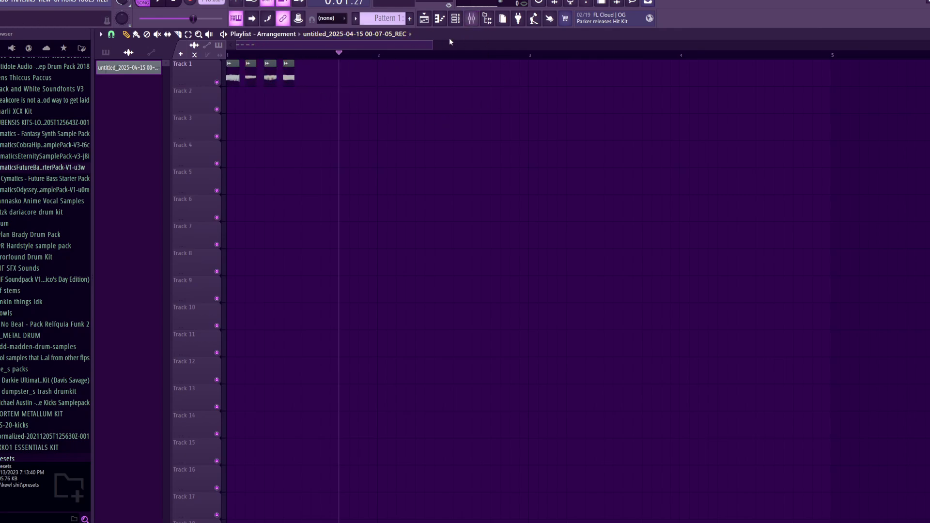
# - Merge the four vocal slices on Track 1 into one consolidated audio clip
pyautogui.moveTo(432, 44)
pyautogui.mouseDown()
pyautogui.moveTo(317, 44)
pyautogui.moveTo(436, 44)
pyautogui.mouseUp()
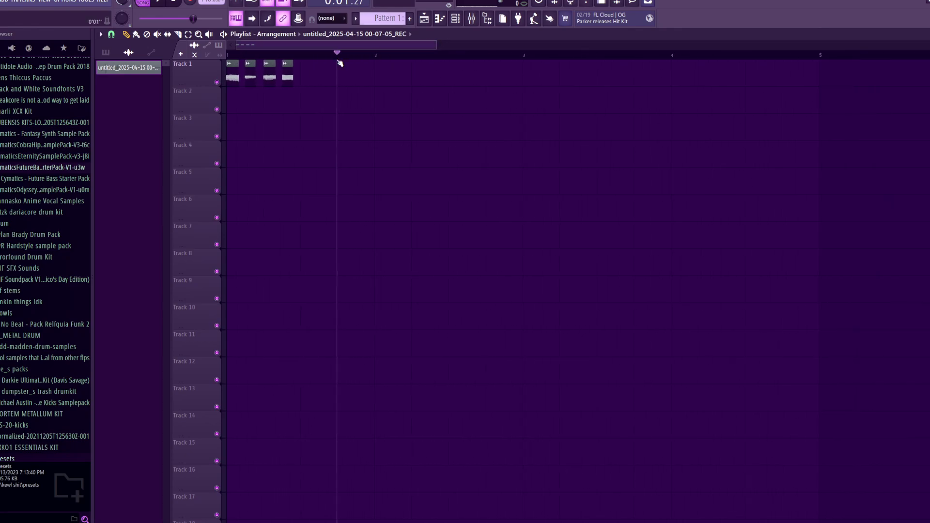
pyautogui.rightClick(190, 79)
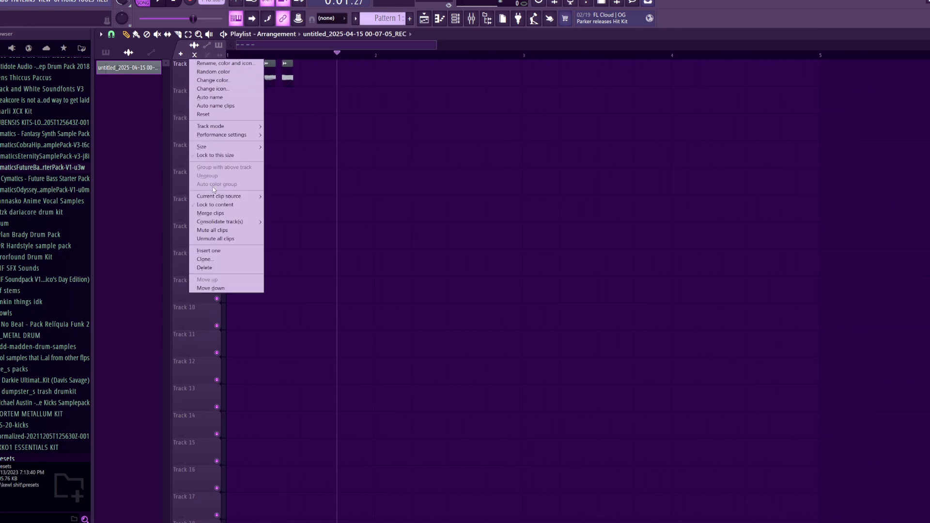
pyautogui.click(224, 215)
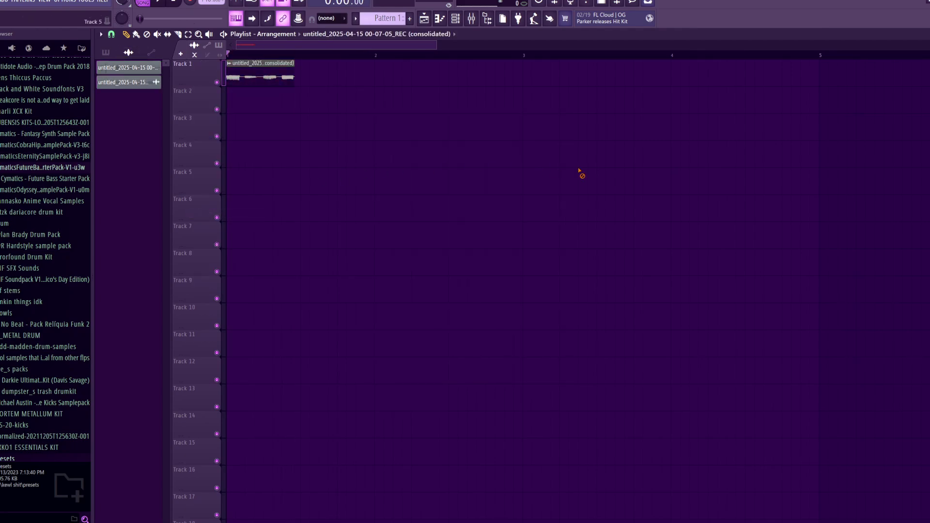
# - Set the consolidated clip's time-stretching mode to e3 mono, stretch its time to 3:00:00 and preview it
pyautogui.doubleClick(267, 76)
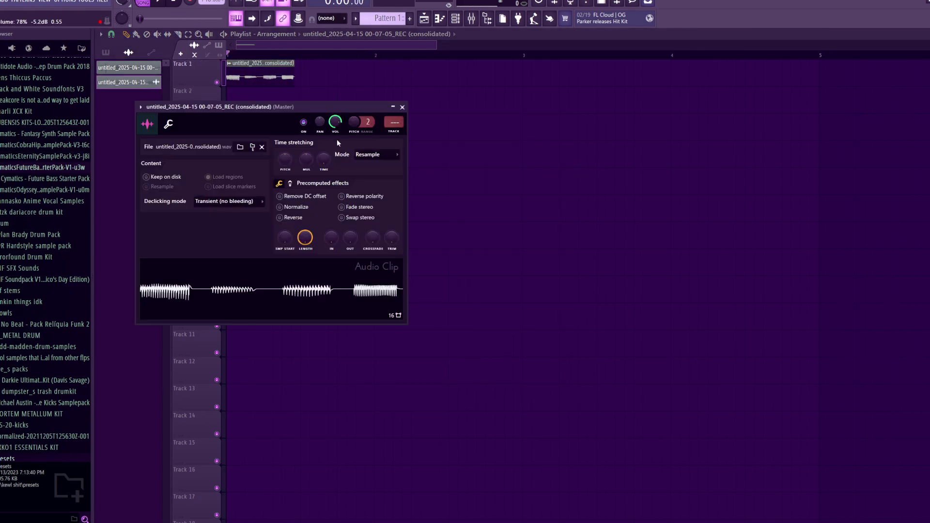
pyautogui.click(372, 154)
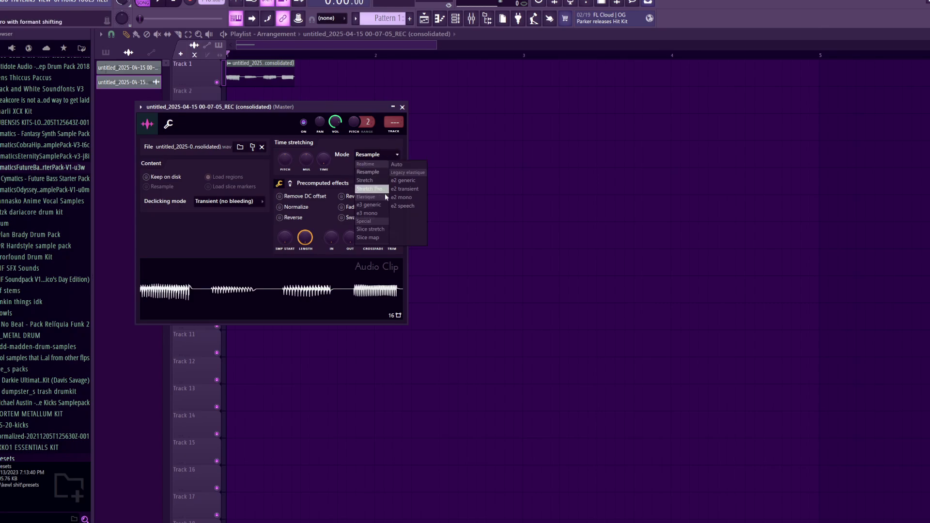
pyautogui.click(382, 215)
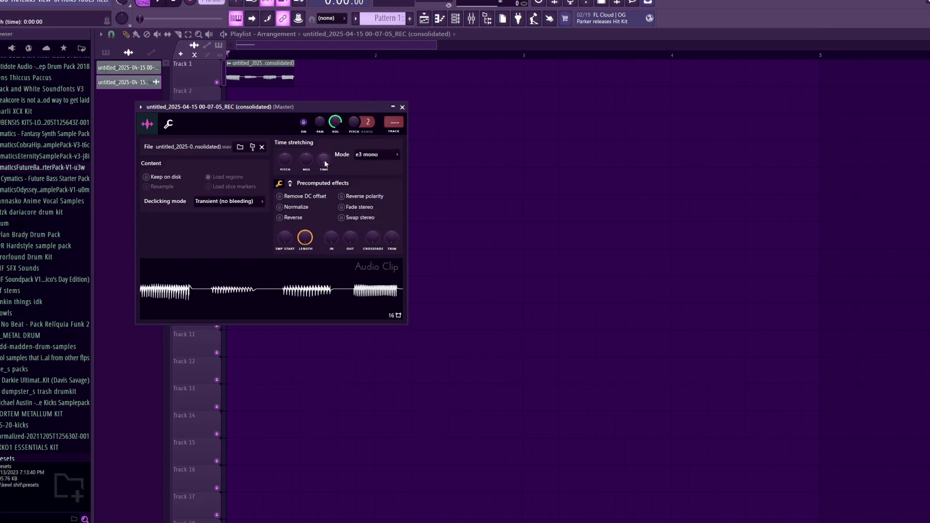
pyautogui.moveTo(325, 165); pyautogui.dragTo(325, 140)
pyautogui.press('space')
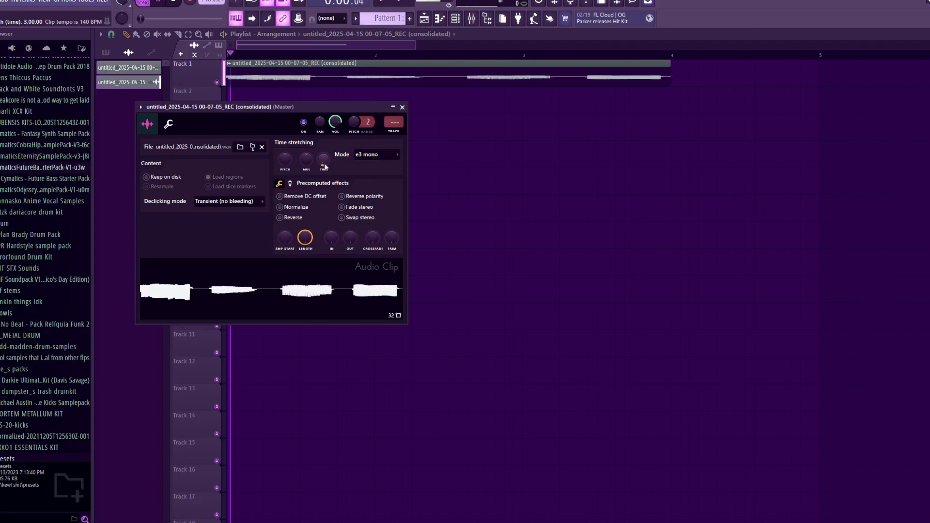
pyautogui.press('space')
pyautogui.press('Escape')
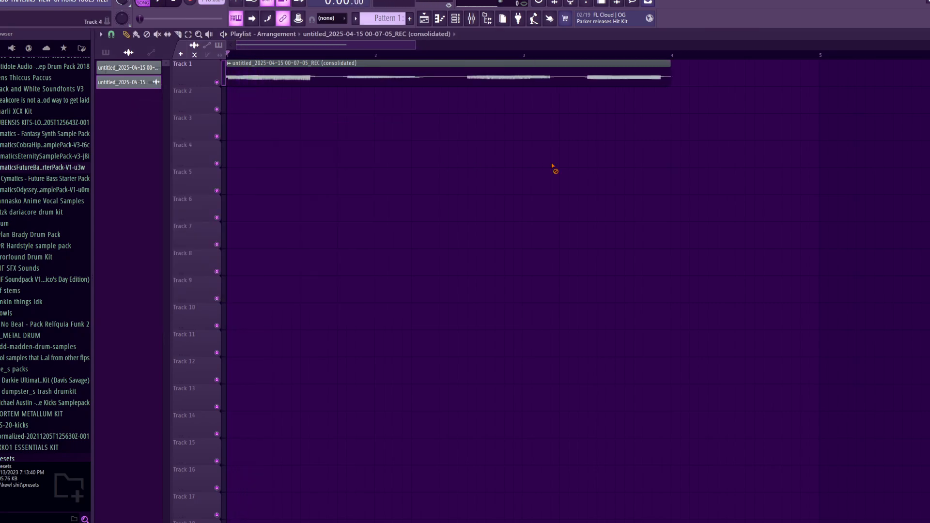
# - Route the stretched clip to mixer track 3 and load Fruity Compressor in the first effect slot of Insert 3
pyautogui.moveTo(414, 45); pyautogui.dragTo(637, 47)
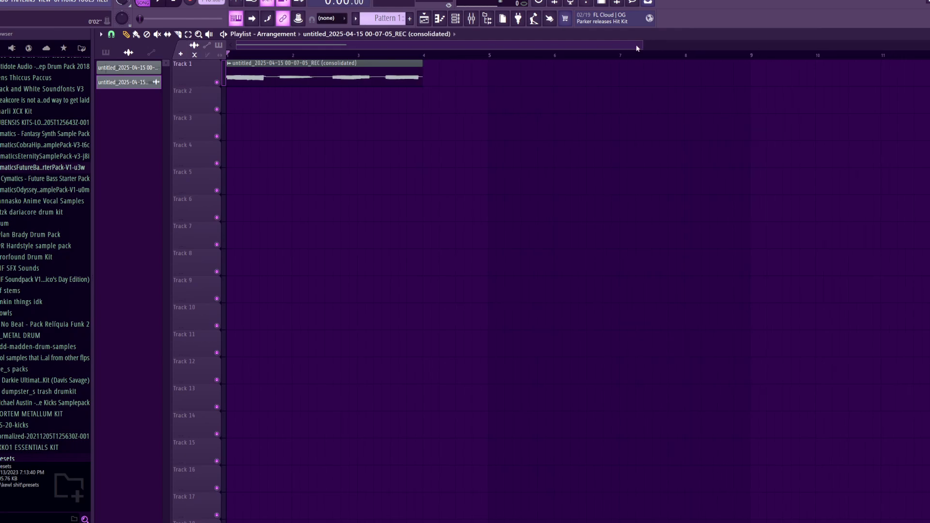
pyautogui.rightClick(190, 82)
pyautogui.click(461, 139)
pyautogui.doubleClick(378, 67)
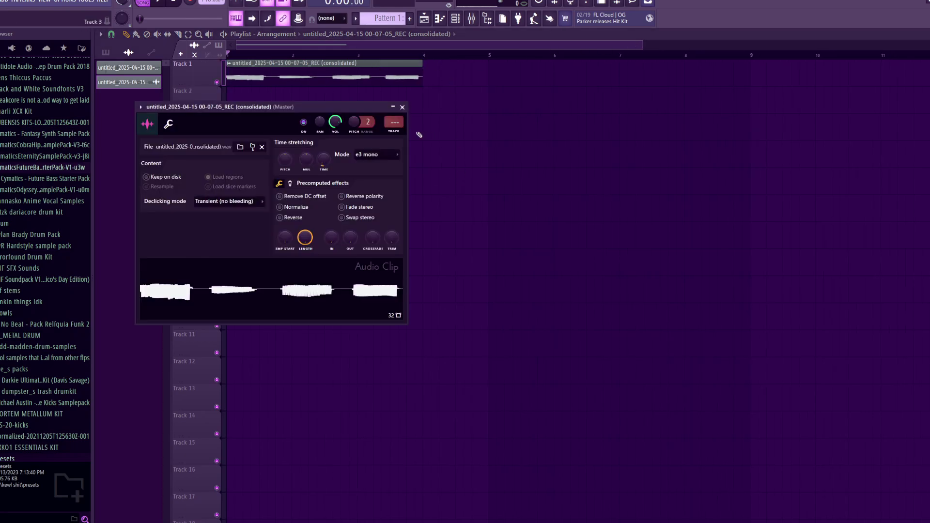
pyautogui.click(471, 19)
pyautogui.click(614, 202)
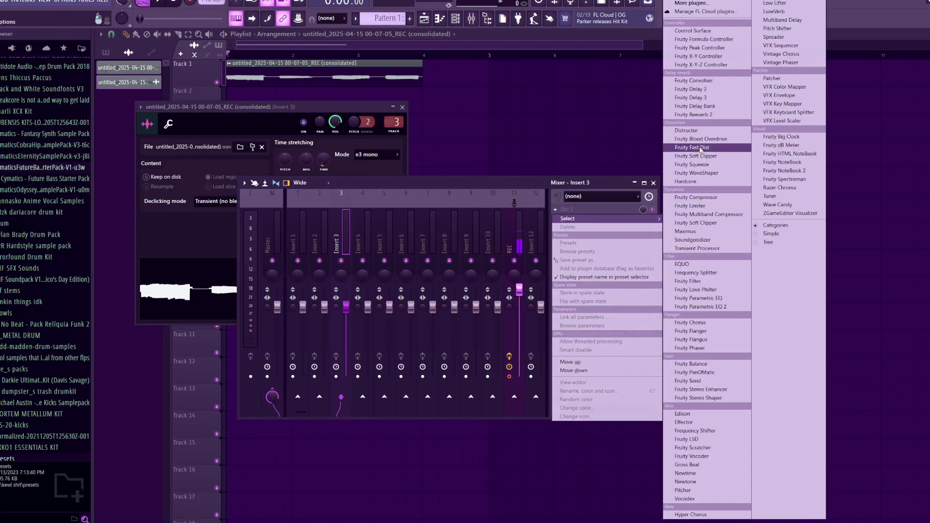
pyautogui.click(701, 199)
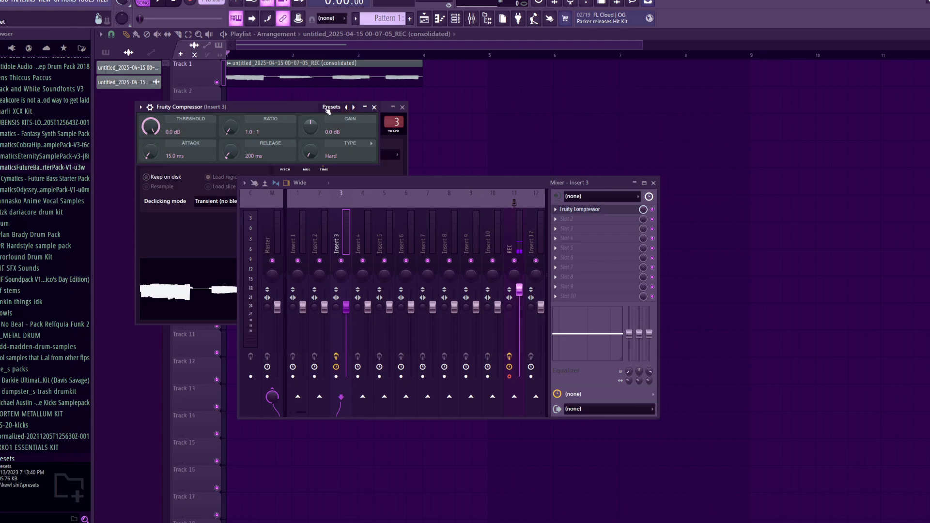
# - Load the compressor's "awesome" preset, then set the threshold to -20.4 dB and the gain to 9.4 dB during playback
pyautogui.click(328, 109)
pyautogui.click(350, 125)
pyautogui.press('space')
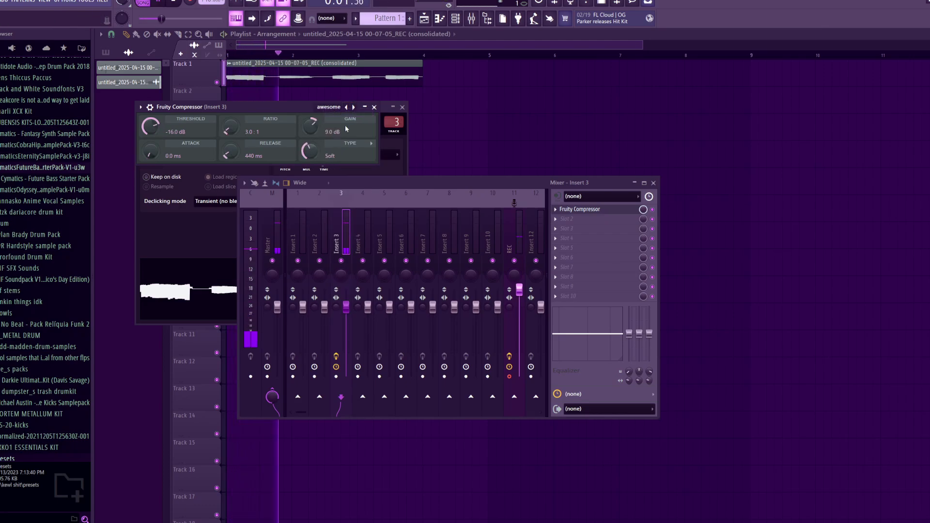
pyautogui.moveTo(161, 128)
pyautogui.mouseDown()
pyautogui.moveTo(161, 138)
pyautogui.moveTo(161, 129)
pyautogui.mouseUp()
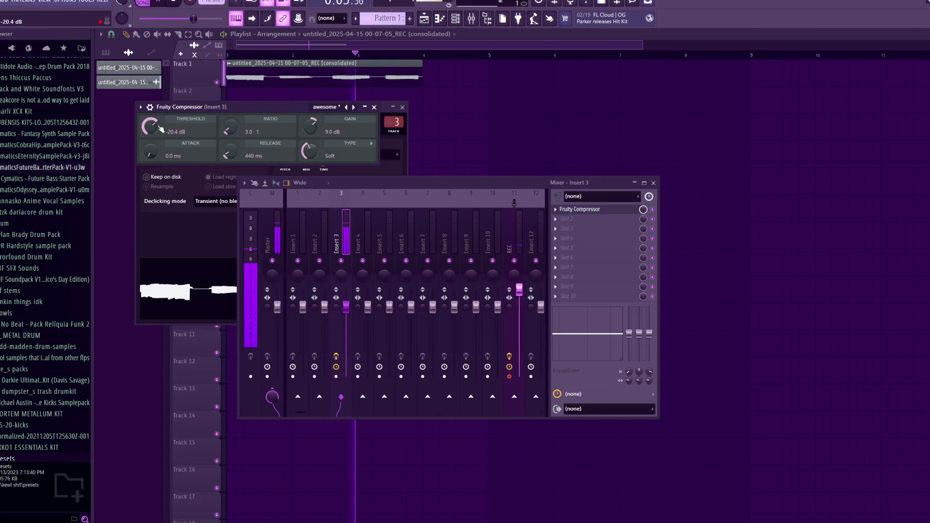
pyautogui.press('space')
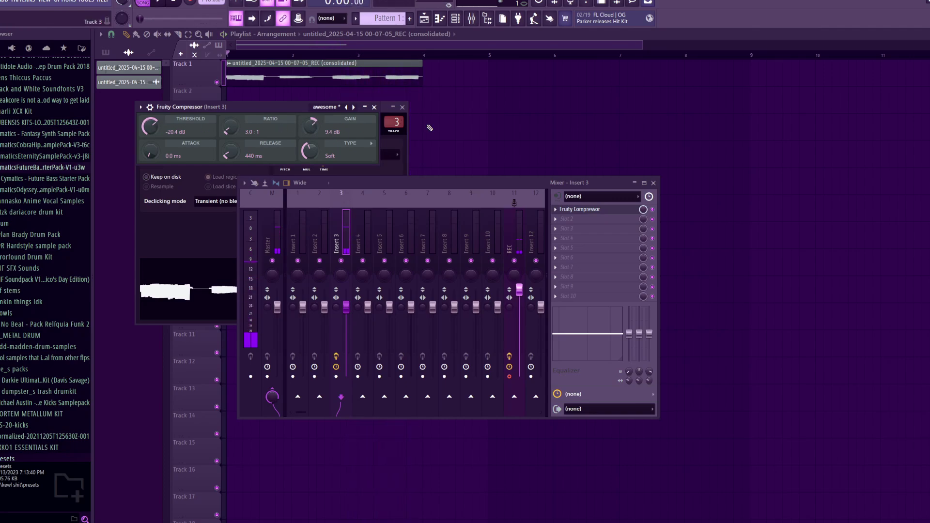
# - Merge Track 1's compressed clip into a new consolidated audio clip
pyautogui.rightClick(485, 127)
pyautogui.rightClick(200, 61)
pyautogui.click(244, 214)
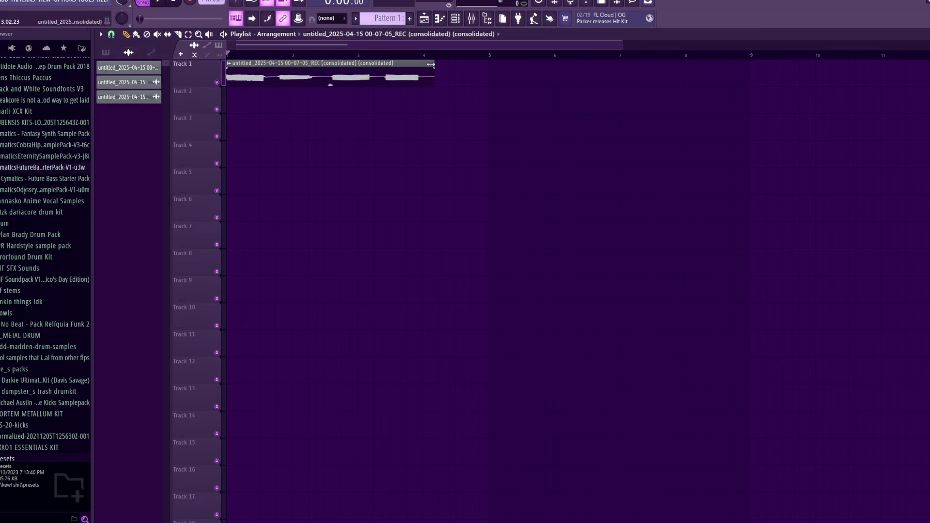
# - Set the new clip's stretching mode to e3 mono, stretch it to end between bars 7 and 8, and preview it
pyautogui.doubleClick(326, 80)
pyautogui.click(389, 167)
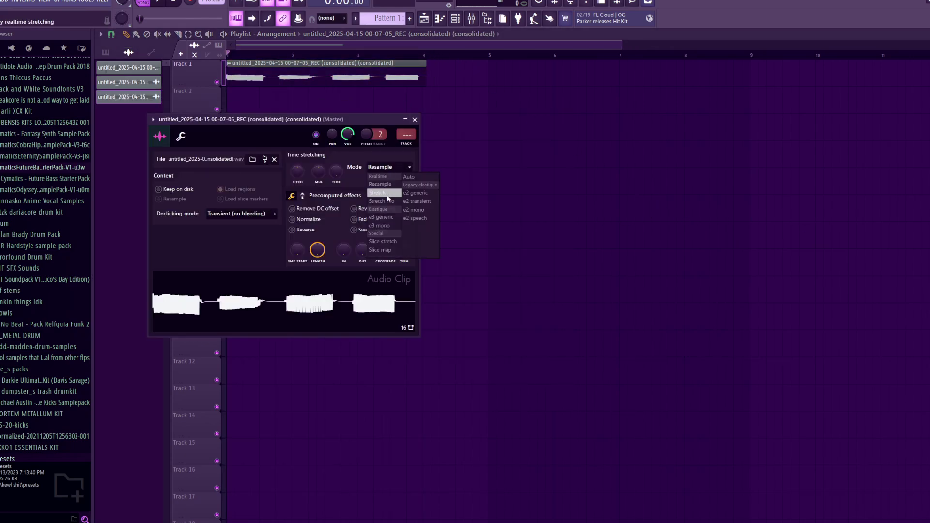
pyautogui.click(389, 225)
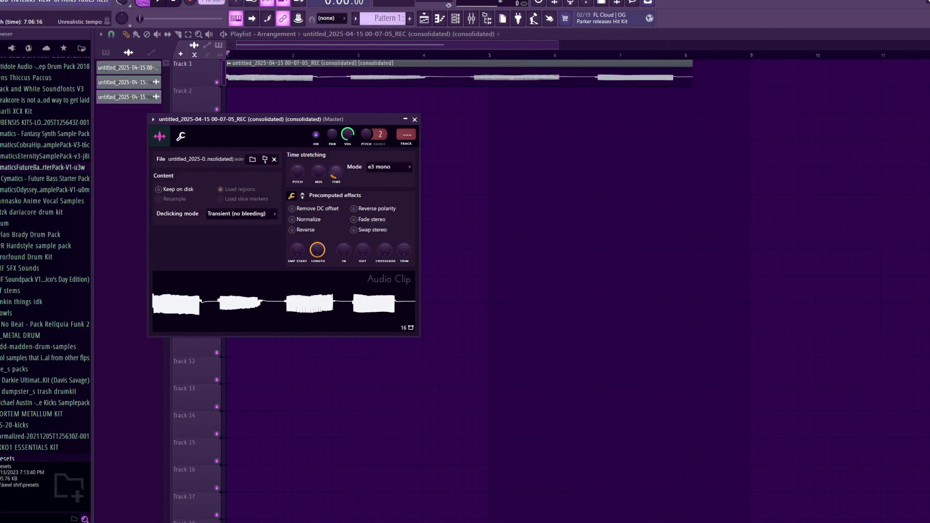
pyautogui.moveTo(336, 172); pyautogui.dragTo(336, 172)
pyautogui.rightClick(479, 186)
pyautogui.press('space')
pyautogui.press('space')
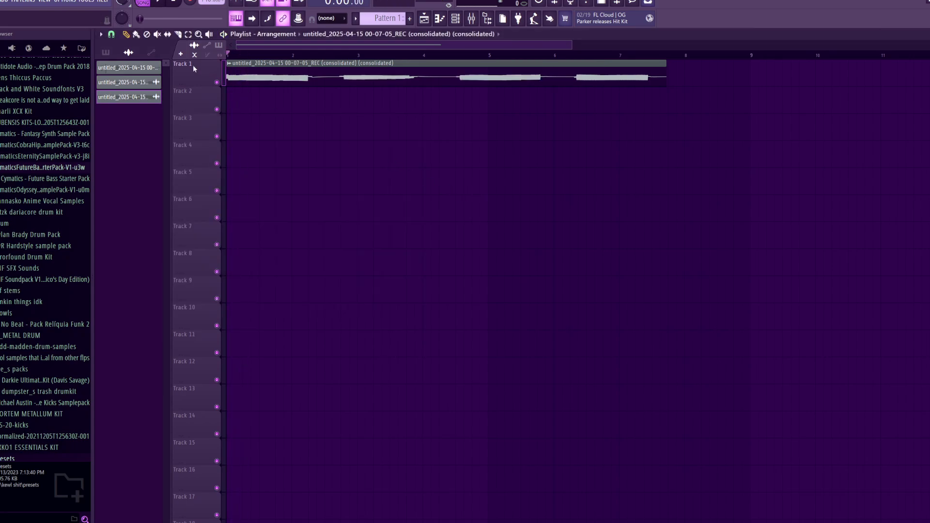
# - Merge the stretched clip on Track 1 into a new audio clip and chop it into its four vocal sounds
pyautogui.rightClick(193, 68)
pyautogui.click(254, 214)
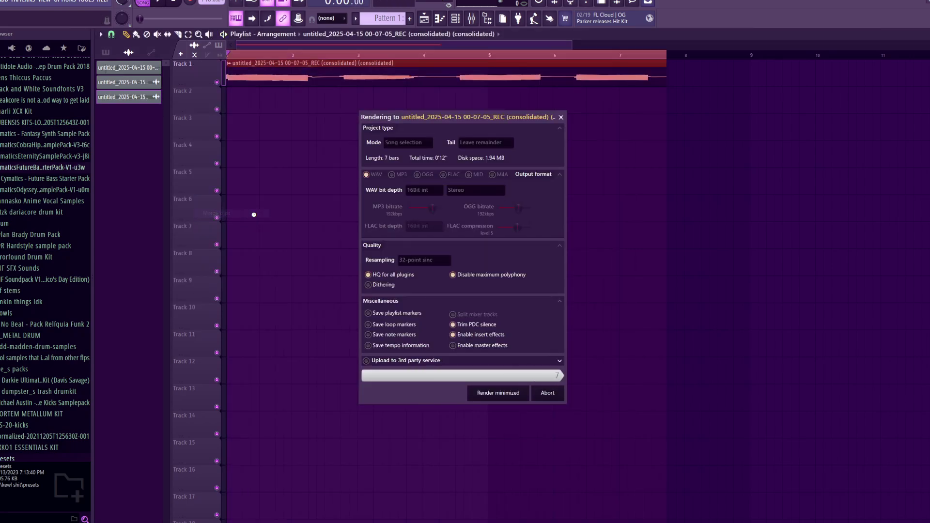
pyautogui.click(229, 64)
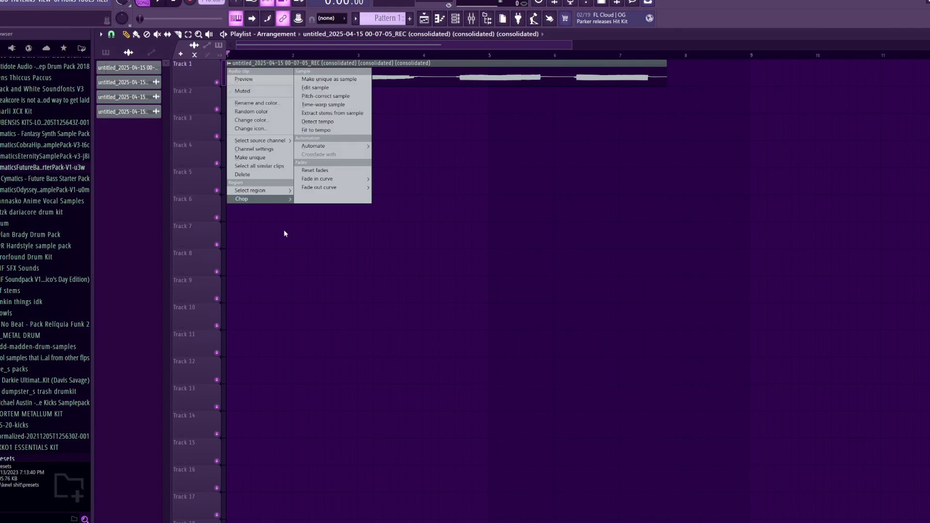
pyautogui.moveTo(272, 199)
pyautogui.click(320, 211)
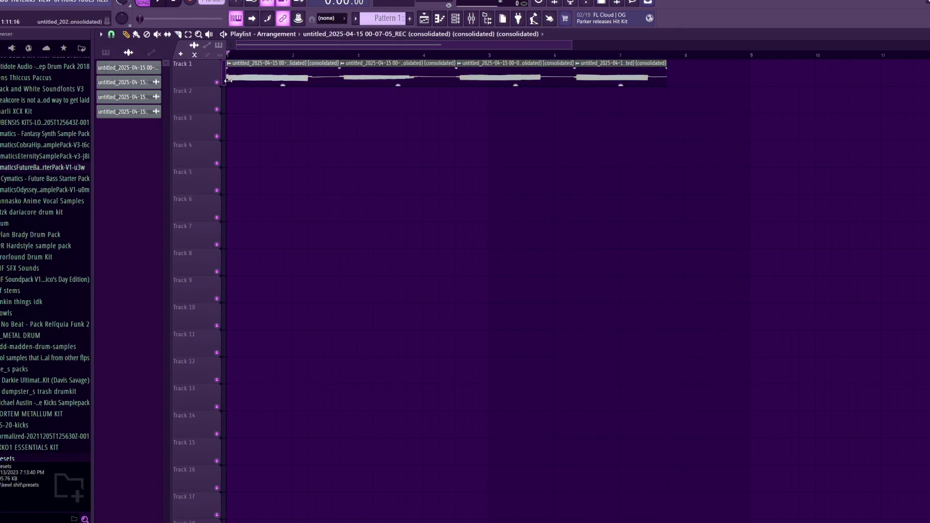
# - Shorten Track 1's first vocal slice to under one bar, then start the second slice at bar 2 and cut off its tail
pyautogui.moveTo(227, 80); pyautogui.dragTo(249, 66)
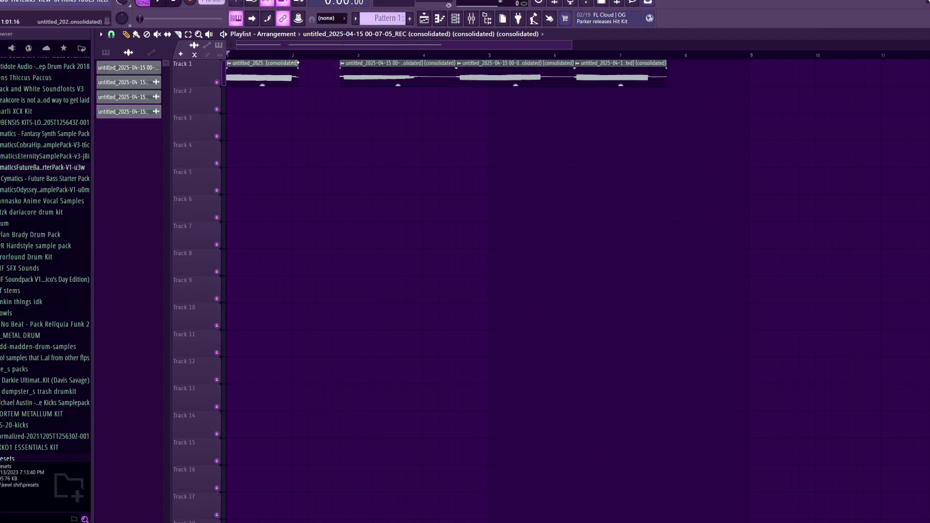
pyautogui.moveTo(365, 76); pyautogui.dragTo(302, 81)
pyautogui.rightClick(312, 82)
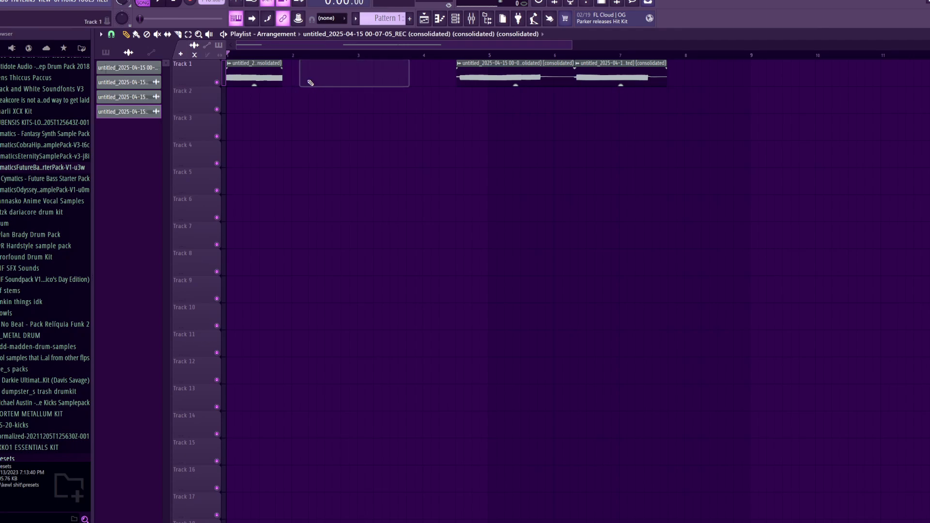
pyautogui.click(295, 77)
pyautogui.click(292, 55)
pyautogui.press('space')
pyautogui.press('space')
pyautogui.press('c')
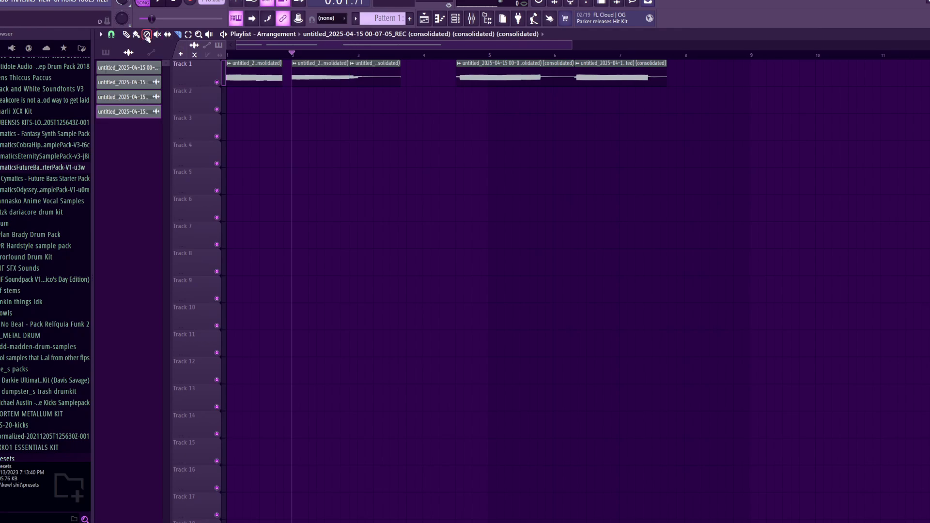
pyautogui.rightClick(394, 78)
# - Move the third vocal slice to bar 3 and cut off its tail so it lasts just under one bar
pyautogui.click(499, 76)
pyautogui.rightClick(499, 77)
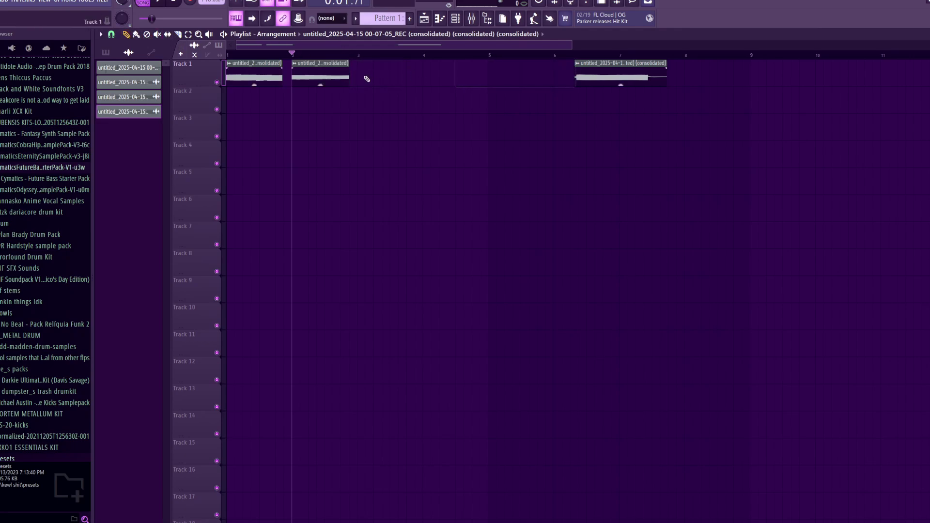
pyautogui.click(366, 79)
pyautogui.moveTo(359, 79); pyautogui.dragTo(372, 79)
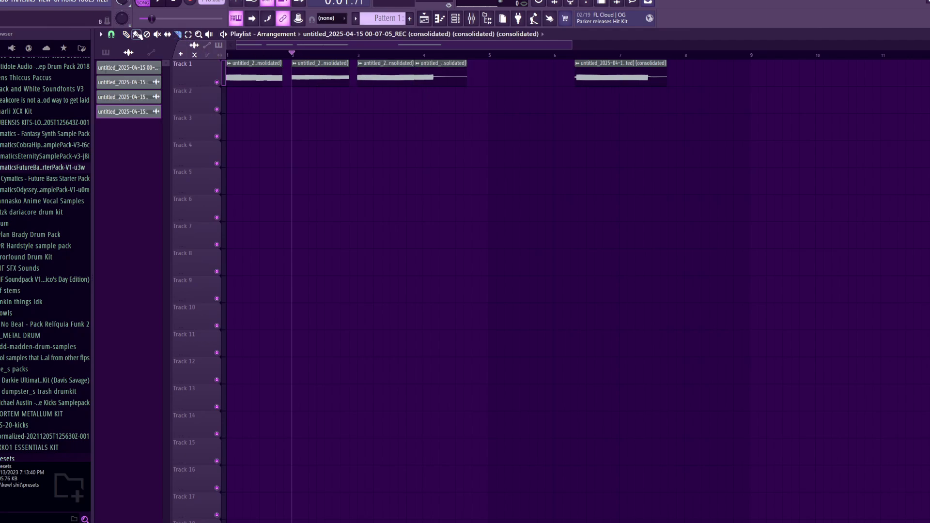
pyautogui.rightClick(426, 77)
# - Move the fourth vocal slice to bar 4 and cut off its tail just before bar 5
pyautogui.rightClick(624, 76)
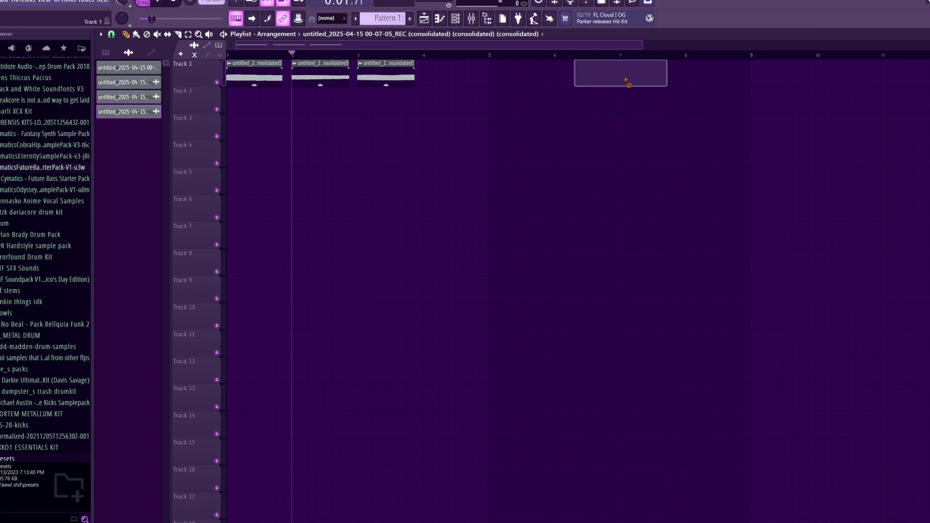
pyautogui.click(429, 83)
pyautogui.moveTo(433, 81); pyautogui.dragTo(424, 81)
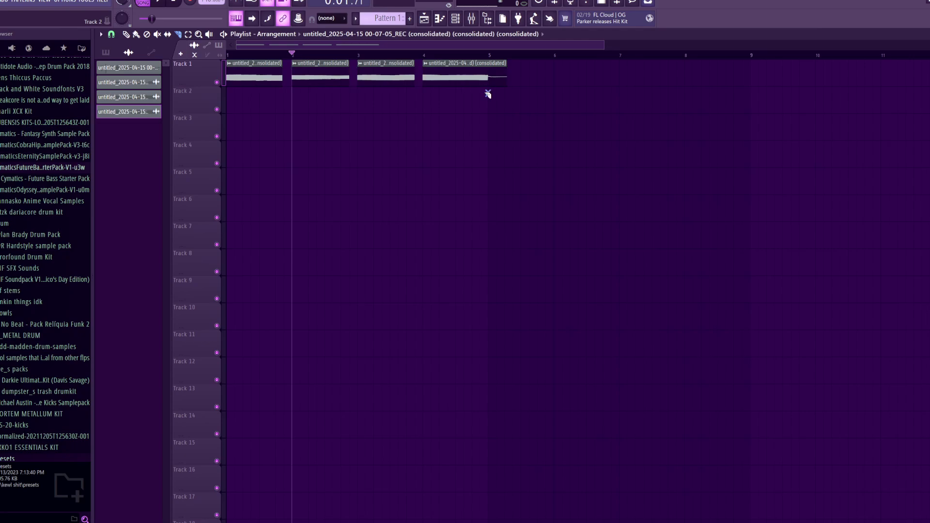
pyautogui.moveTo(480, 94); pyautogui.dragTo(481, 46)
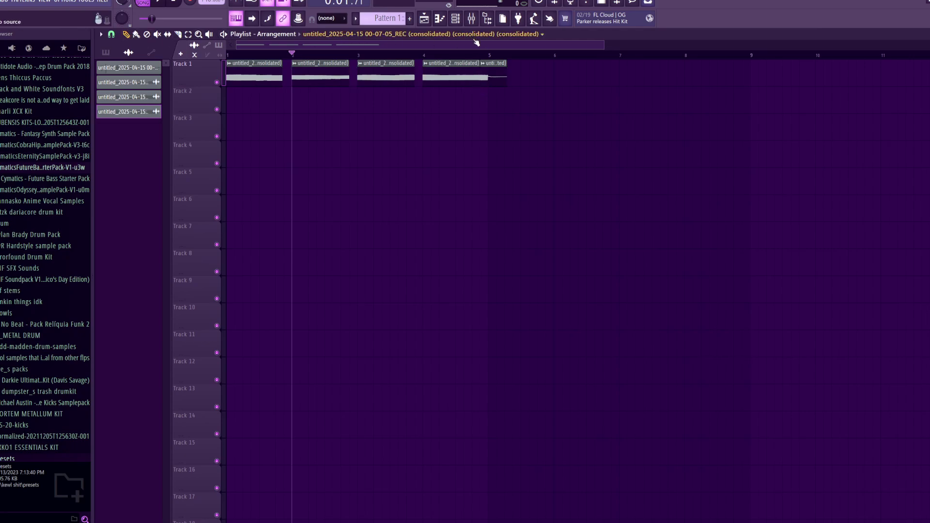
pyautogui.rightClick(494, 72)
pyautogui.scroll(-2, 605, 44)
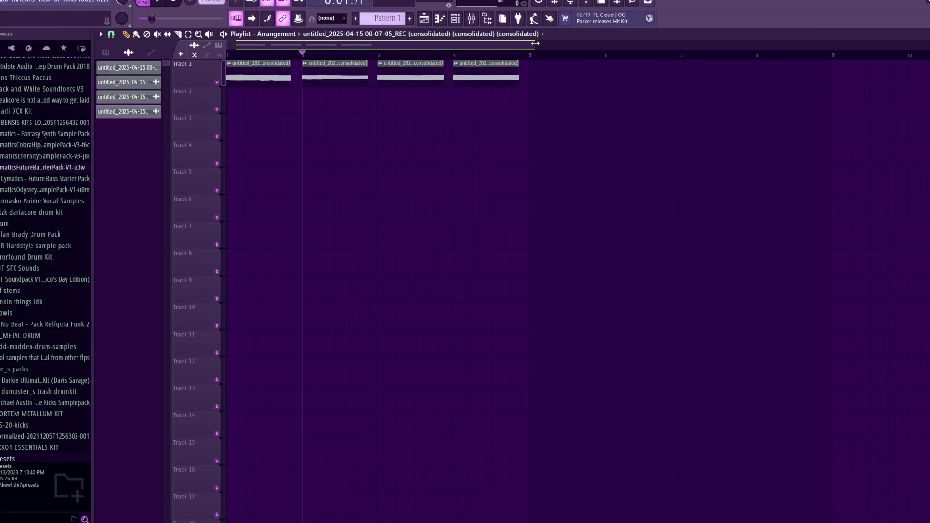
# - Merge Track 1's four trimmed slices into a new audio clip and open that clip in the pitch corrector
pyautogui.rightClick(204, 82)
pyautogui.click(259, 214)
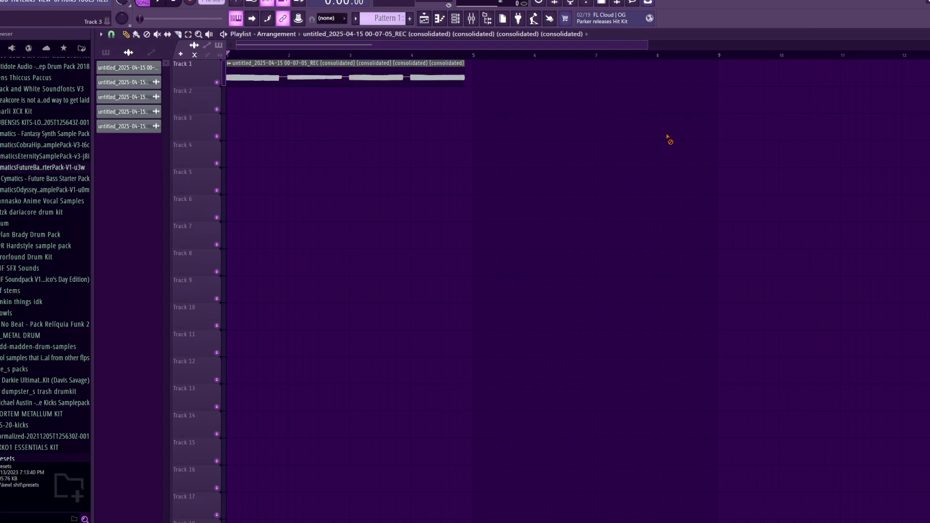
pyautogui.doubleClick(422, 76)
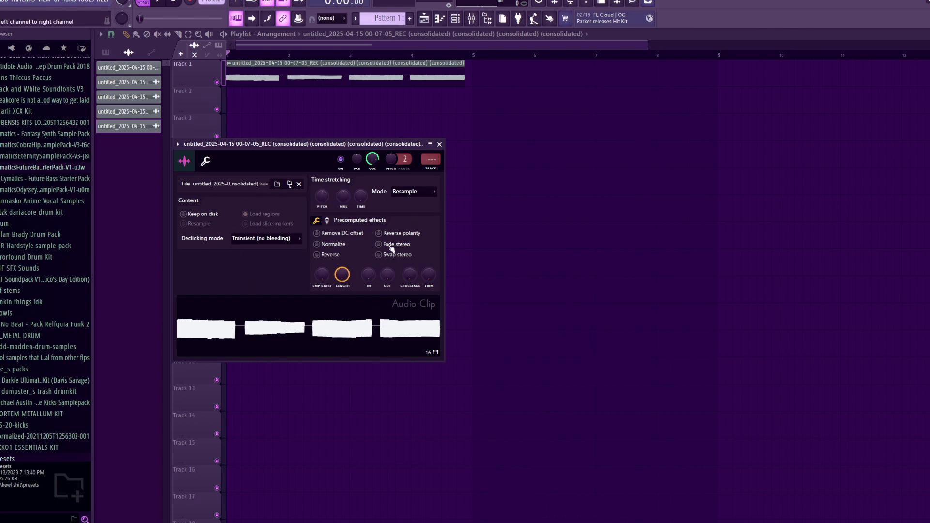
pyautogui.press('Escape')
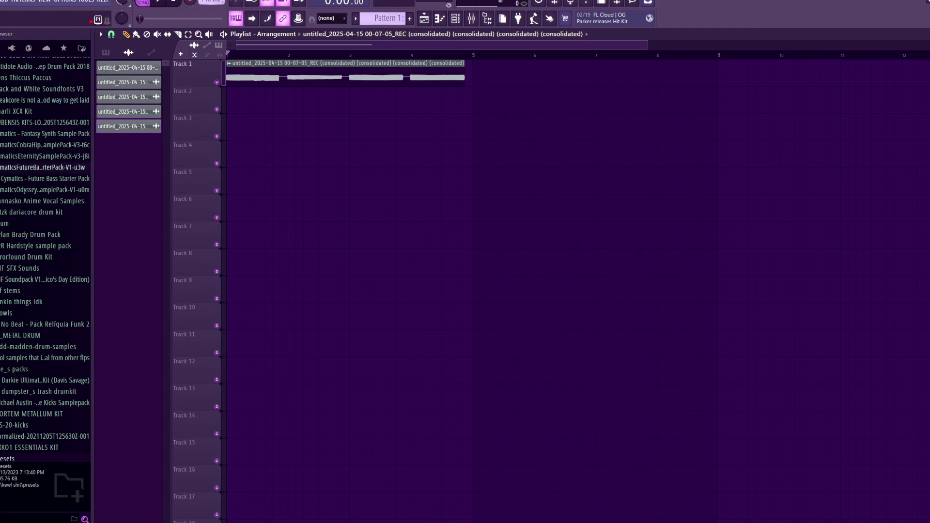
pyautogui.doubleClick(269, 62)
pyautogui.rightClick(393, 337)
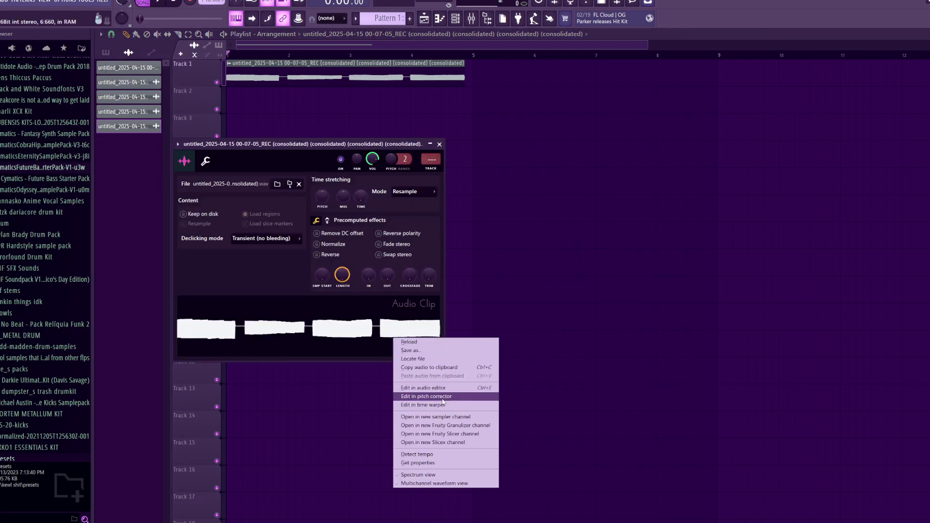
pyautogui.click(442, 399)
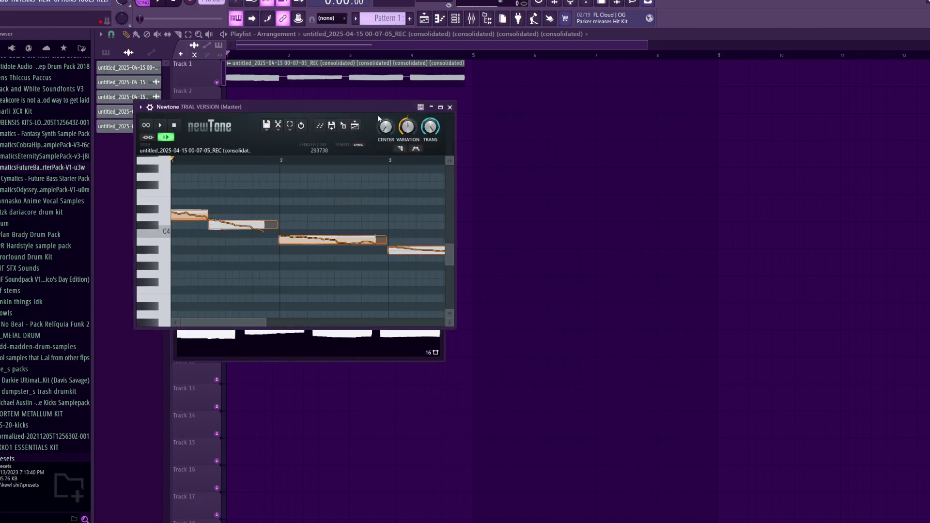
# - Flatten the vocal pitch with Center at maximum and Variation and Trans at minimum, set all notes to C4, and preview them
pyautogui.moveTo(405, 129); pyautogui.dragTo(386, 82)
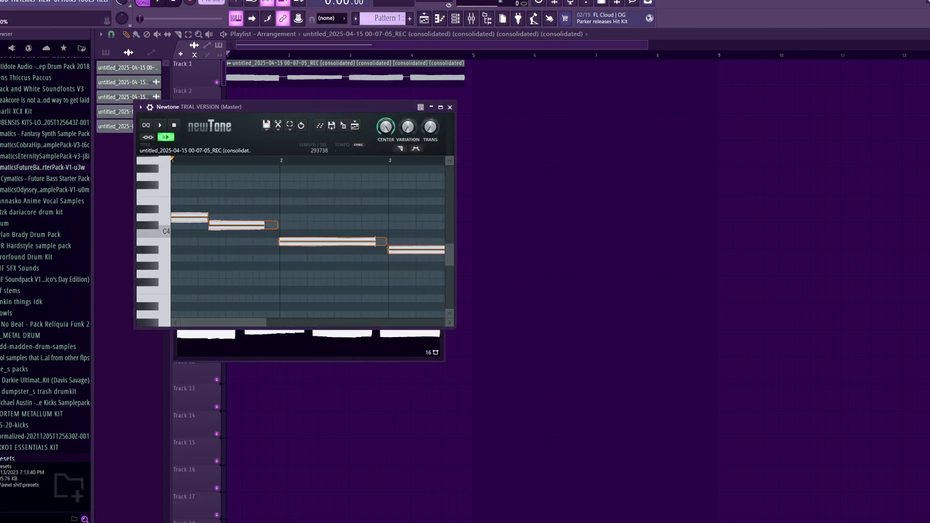
pyautogui.click(162, 233)
pyautogui.click(231, 195)
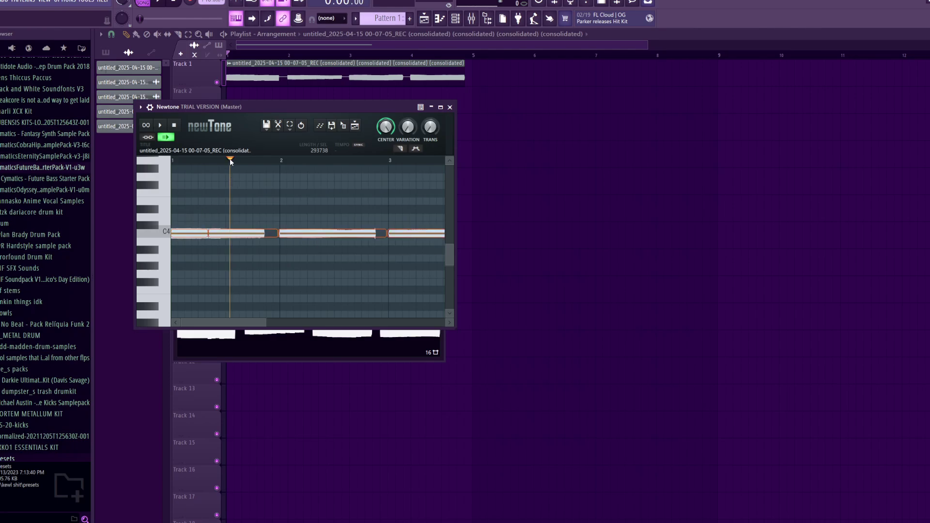
pyautogui.press('space')
pyautogui.press('space')
# - Raise the second, third and fourth vocal sounds to C#4, D4 and D#4, and paste a copy of the phrase at bar 5
pyautogui.moveTo(263, 323); pyautogui.dragTo(317, 226)
pyautogui.moveTo(396, 234); pyautogui.dragTo(396, 218)
pyautogui.moveTo(286, 324); pyautogui.dragTo(350, 208)
pyautogui.click(373, 201)
pyautogui.hotkey('ctrl', 'v')
pyautogui.keyDown('ctrl'); pyautogui.click(648, 154); pyautogui.keyUp('ctrl')
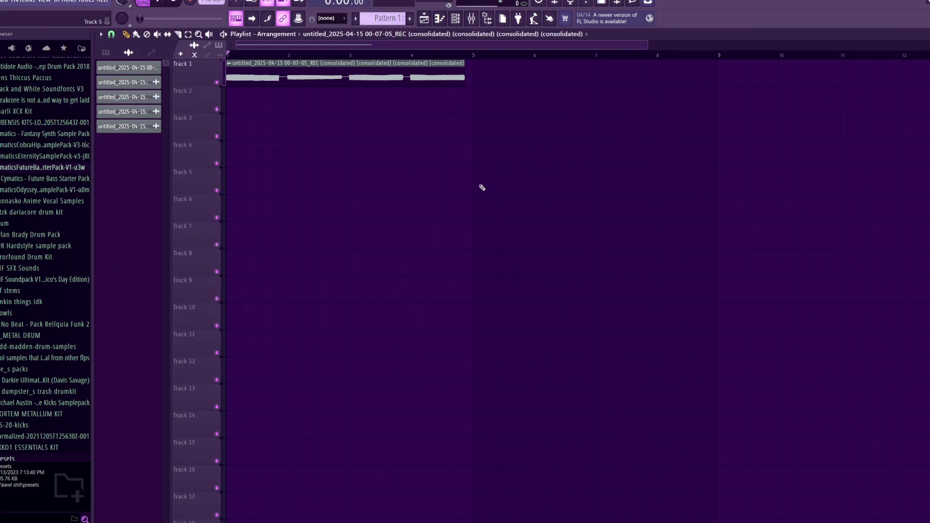
# - Reopen Newtone from the Master mixer track and raise the copied phrase at bar 5 by four semitones to E4–G4
pyautogui.click(471, 17)
pyautogui.click(590, 211)
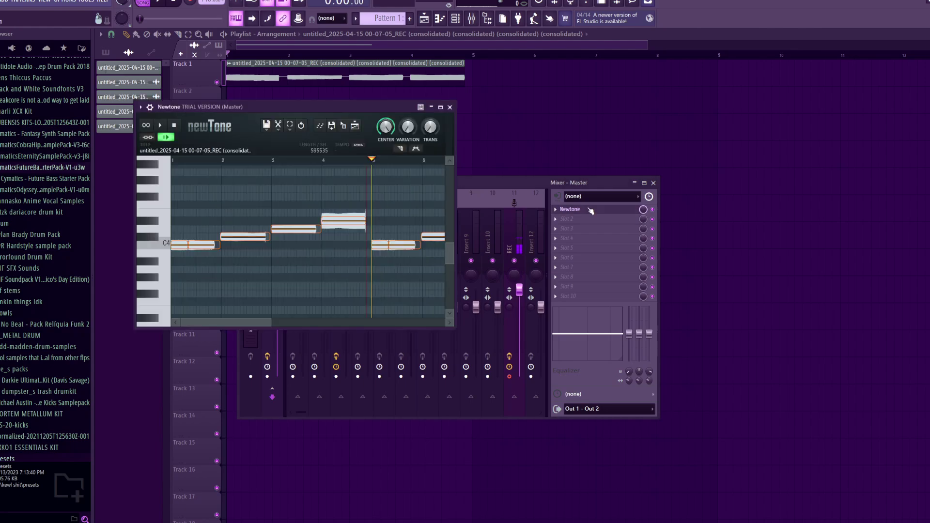
pyautogui.moveTo(370, 273); pyautogui.dragTo(593, 121)
pyautogui.moveTo(241, 269); pyautogui.dragTo(241, 237)
# - Paste another copy of the four-sound phrase at bar 9 and raise it to G#4–B4
pyautogui.hotkey('ctrl', 'v')
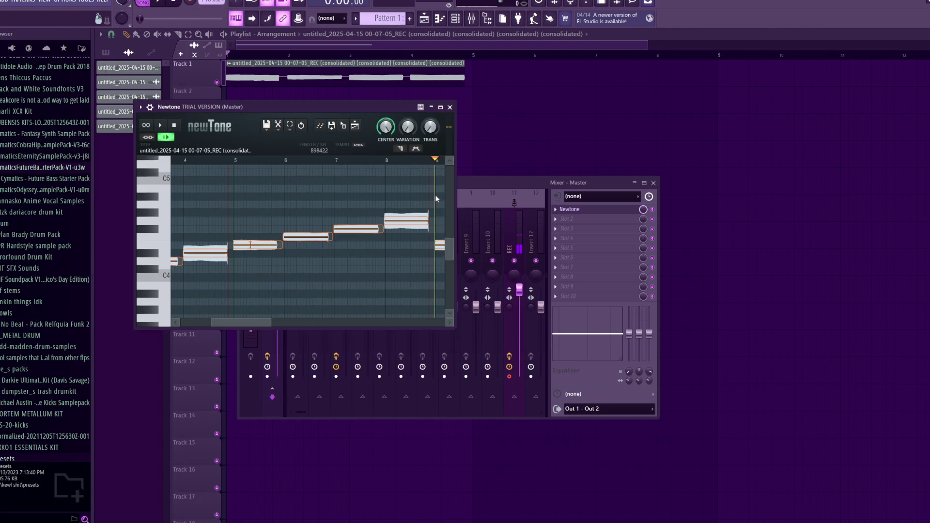
pyautogui.moveTo(438, 264); pyautogui.dragTo(419, 228)
pyautogui.moveTo(274, 282); pyautogui.dragTo(311, 265)
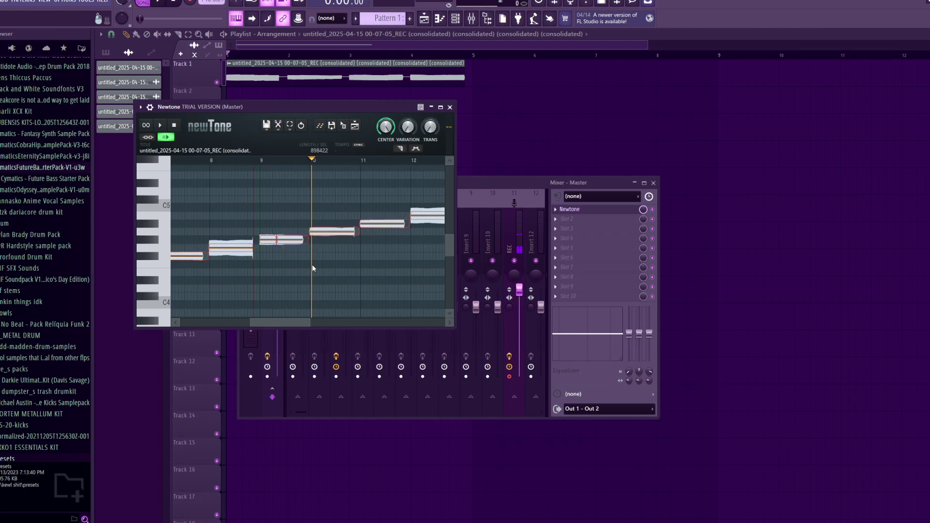
pyautogui.hscroll(3, 289, 323)
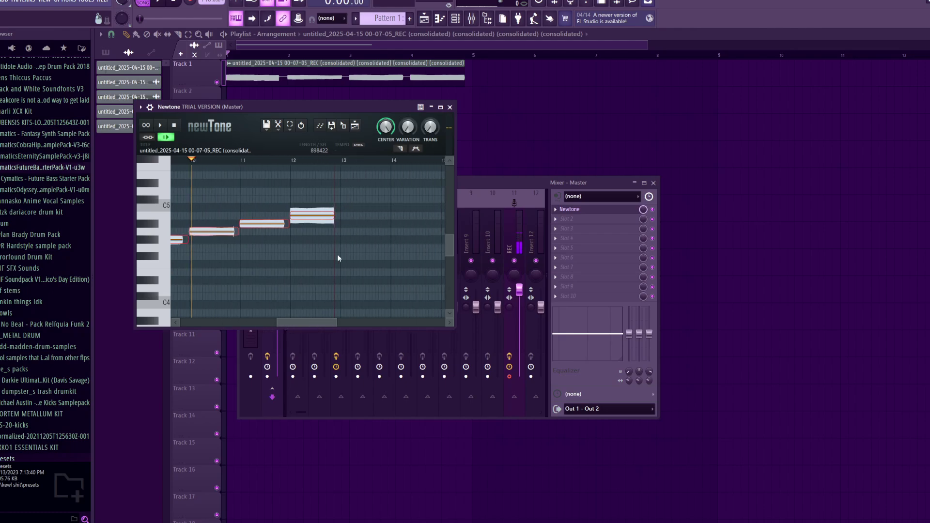
# - Paste a copy of the full twelve-note chromatic sequence at bar 13 and raise it one octave, starting on C5
pyautogui.click(342, 222)
pyautogui.hotkey('ctrl', 'v')
pyautogui.scroll(-2, 341, 222)
pyautogui.moveTo(345, 271); pyautogui.dragTo(406, 230)
pyautogui.moveTo(315, 323); pyautogui.dragTo(260, 322)
pyautogui.scroll(-2, 267, 275)
pyautogui.moveTo(236, 263); pyautogui.dragTo(229, 167)
pyautogui.scroll(2, 283, 281)
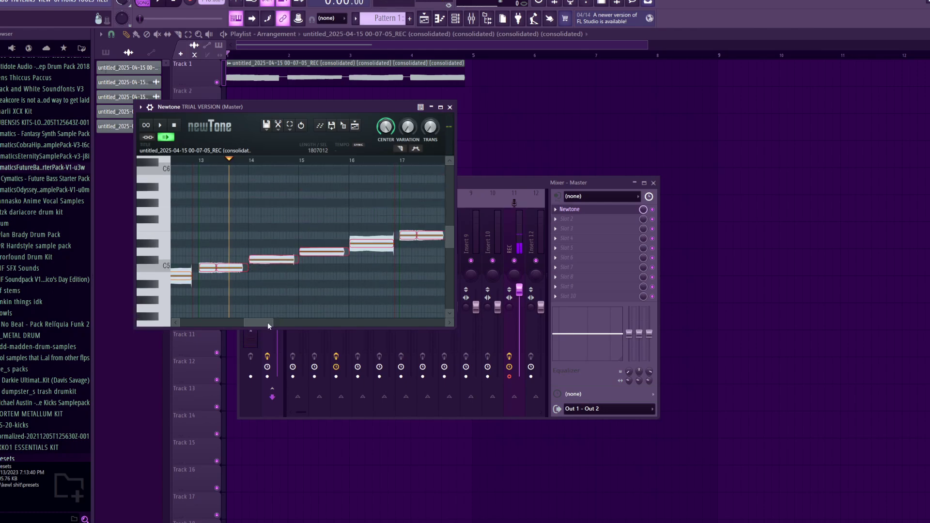
# - Paste another copy of the twelve-note sequence at bar 25 and raise it one octave, starting on C6
pyautogui.moveTo(272, 322); pyautogui.dragTo(381, 321)
pyautogui.click(311, 224)
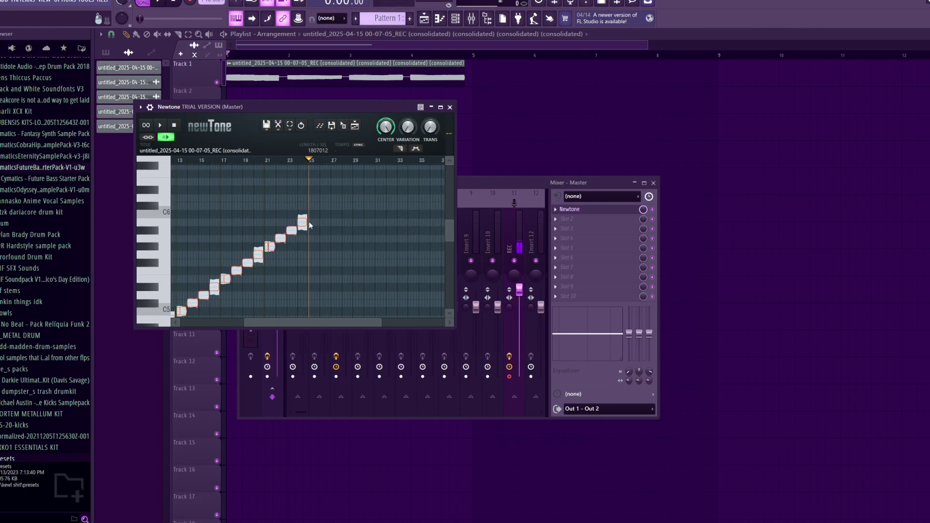
pyautogui.hotkey('ctrl', 'v')
pyautogui.scroll(-2, 315, 251)
pyautogui.moveTo(311, 289); pyautogui.dragTo(460, 173)
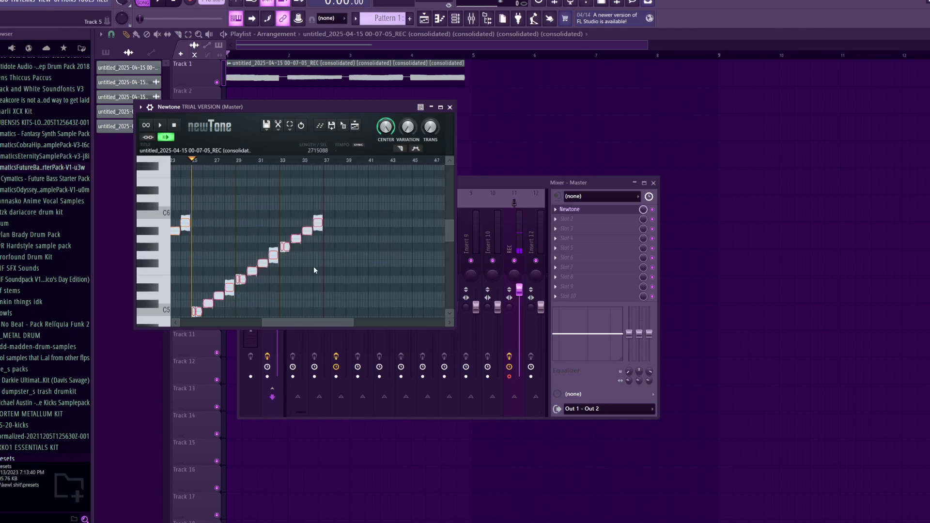
pyautogui.scroll(-2, 315, 270)
pyautogui.moveTo(199, 268); pyautogui.dragTo(198, 227)
pyautogui.scroll(3, 320, 276)
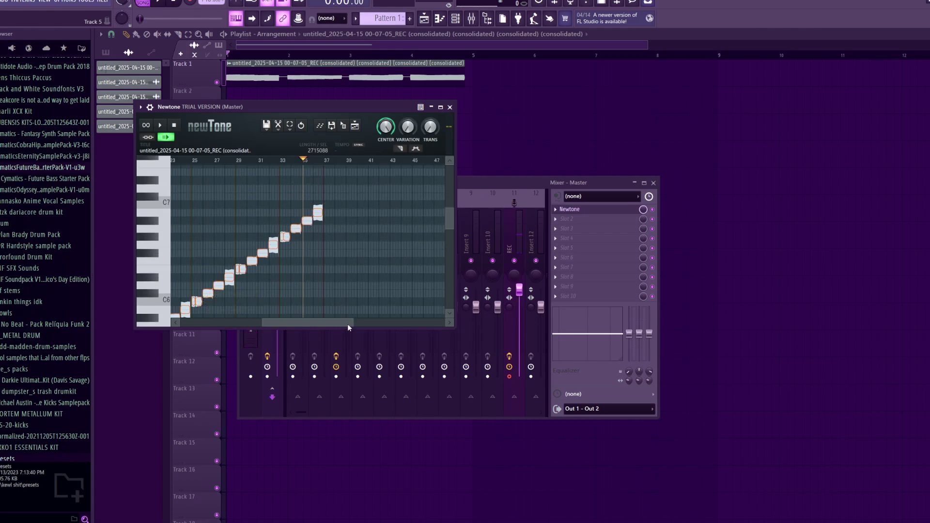
pyautogui.moveTo(347, 323); pyautogui.dragTo(266, 323)
pyautogui.scroll(-8, 214, 263)
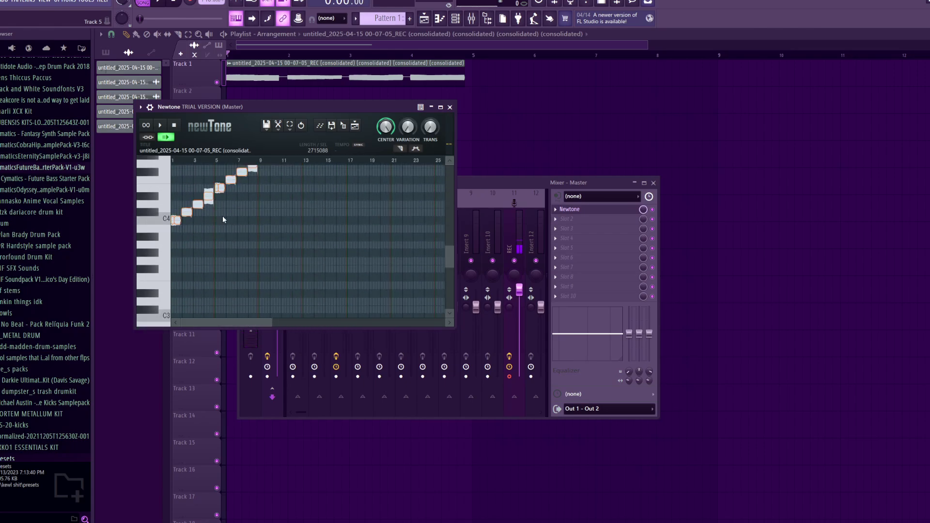
pyautogui.press('space')
pyautogui.click(605, 221)
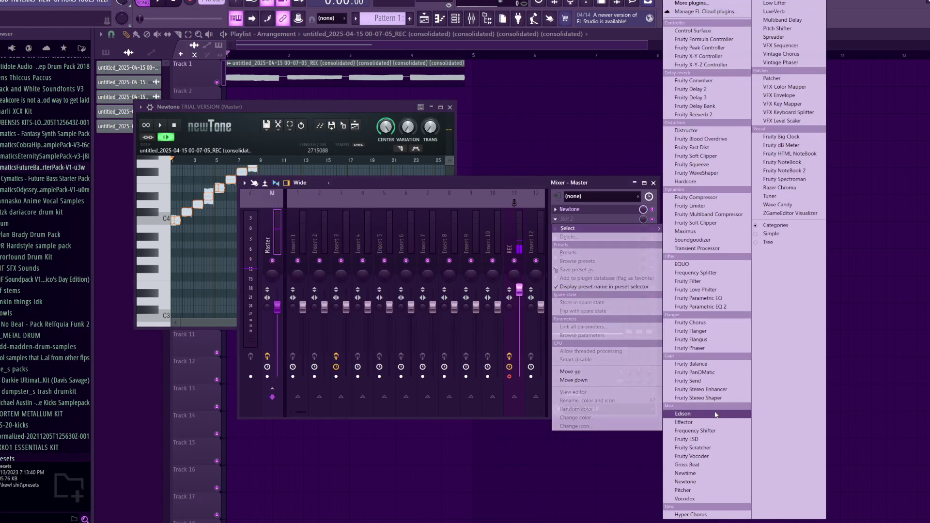
pyautogui.click(684, 422)
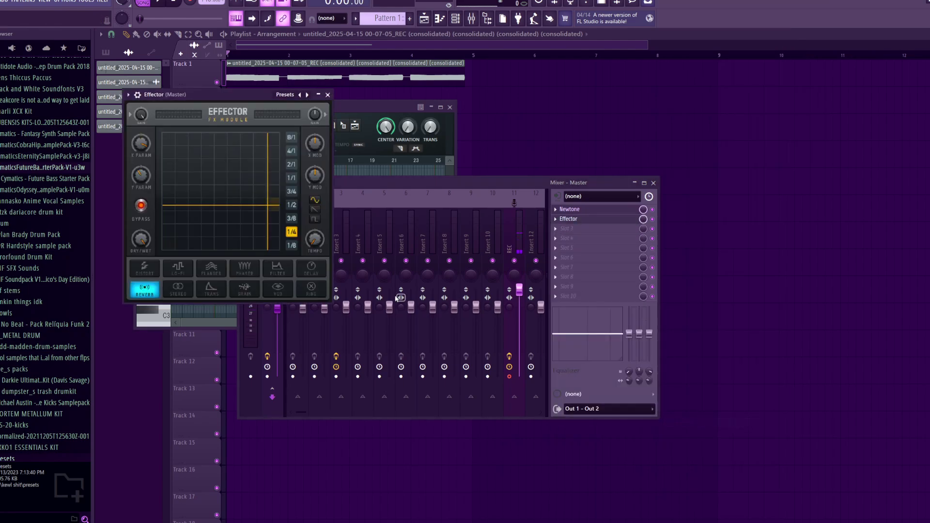
pyautogui.click(556, 219)
pyautogui.click(569, 237)
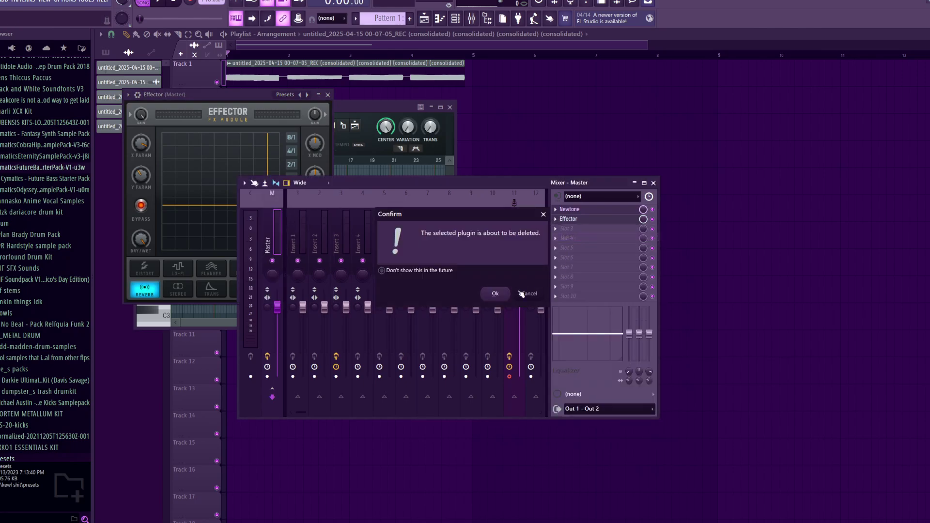
pyautogui.click(496, 295)
# - Replace Effector with Edison in the Master track's second effect slot and move its window clear of Newtone
pyautogui.click(572, 220)
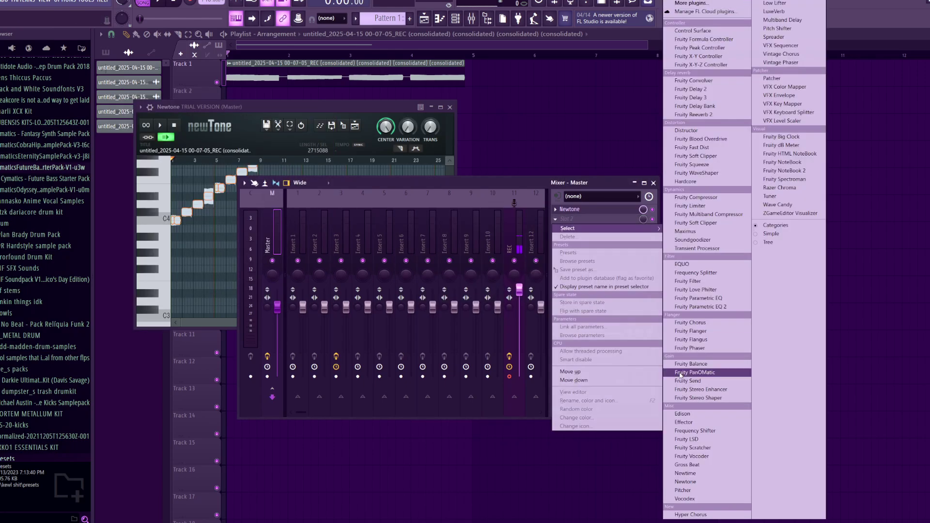
pyautogui.click(685, 413)
pyautogui.moveTo(270, 94); pyautogui.dragTo(541, 228)
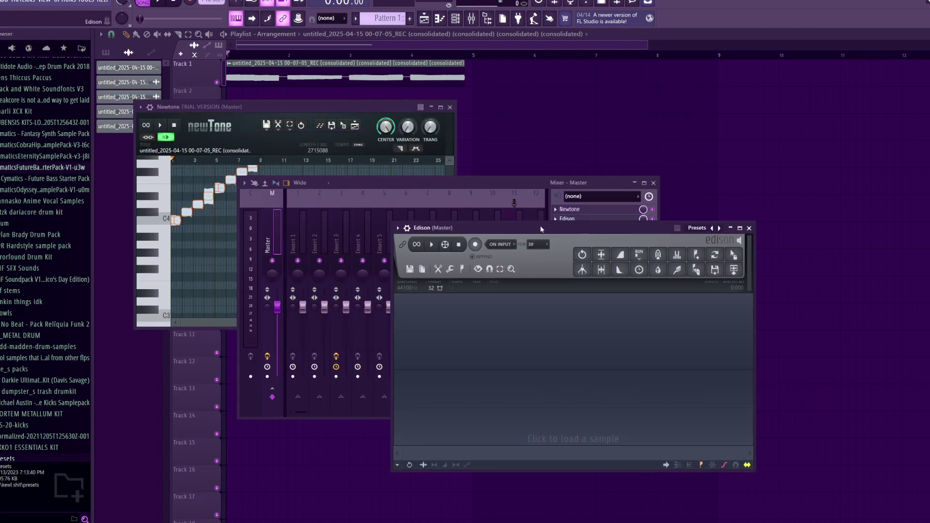
# - Record Newtone's playback of the whole chromatic sequence into Edison, on input, and stop both once the last note ends
pyautogui.click(165, 126)
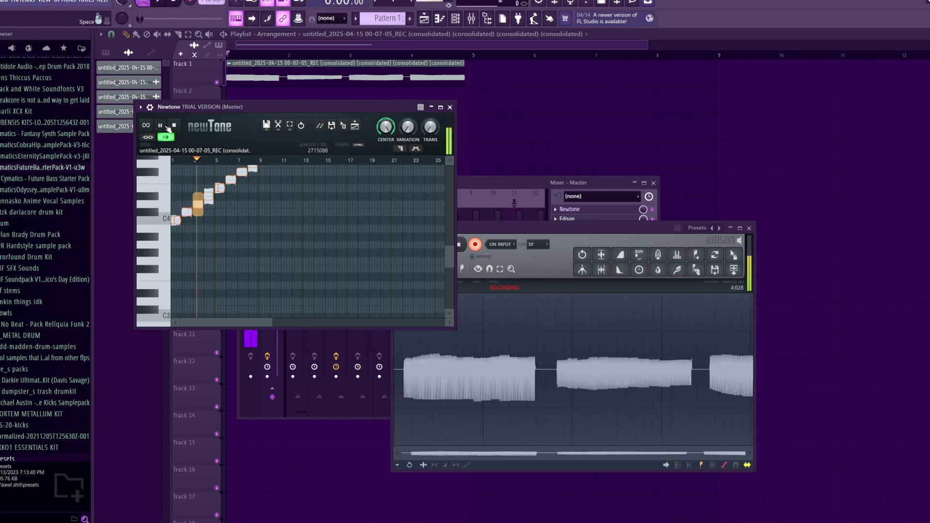
pyautogui.scroll(10, 344, 263)
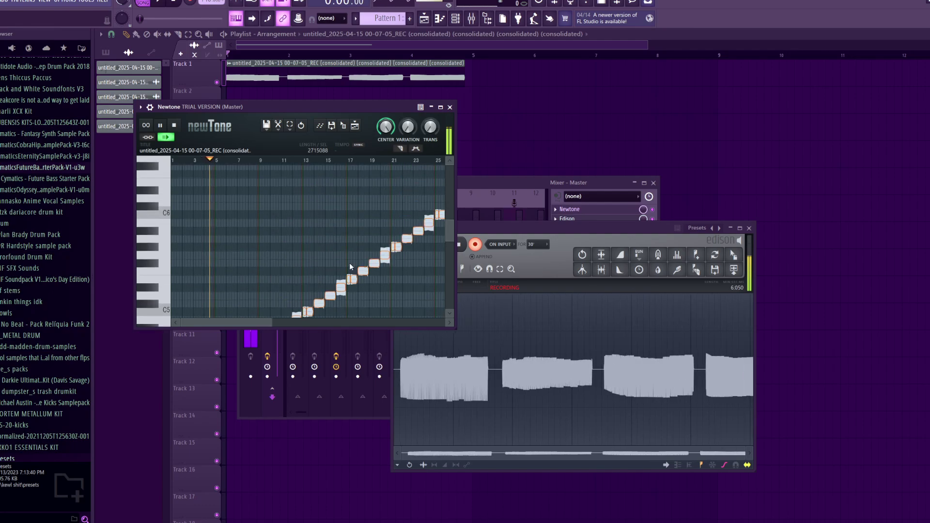
pyautogui.click(504, 225)
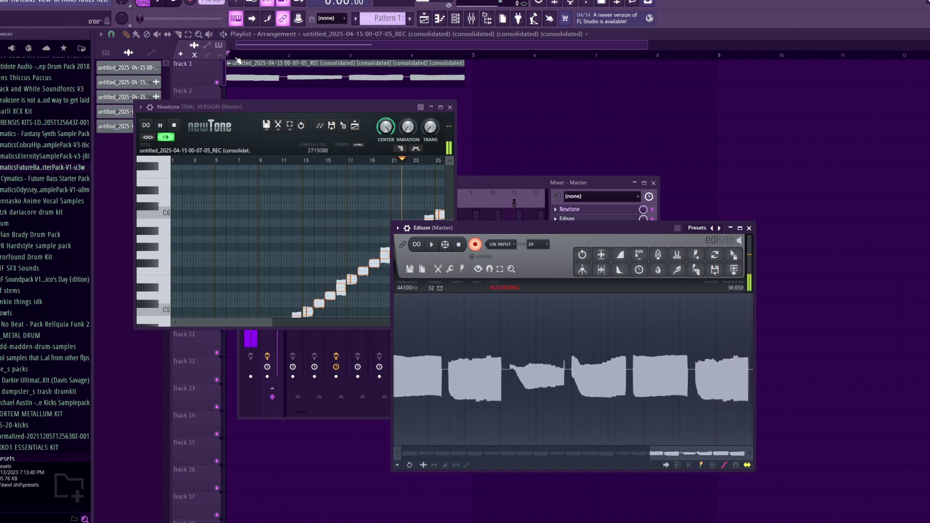
pyautogui.click(276, 106)
pyautogui.scroll(3, 304, 230)
pyautogui.moveTo(249, 322); pyautogui.dragTo(314, 322)
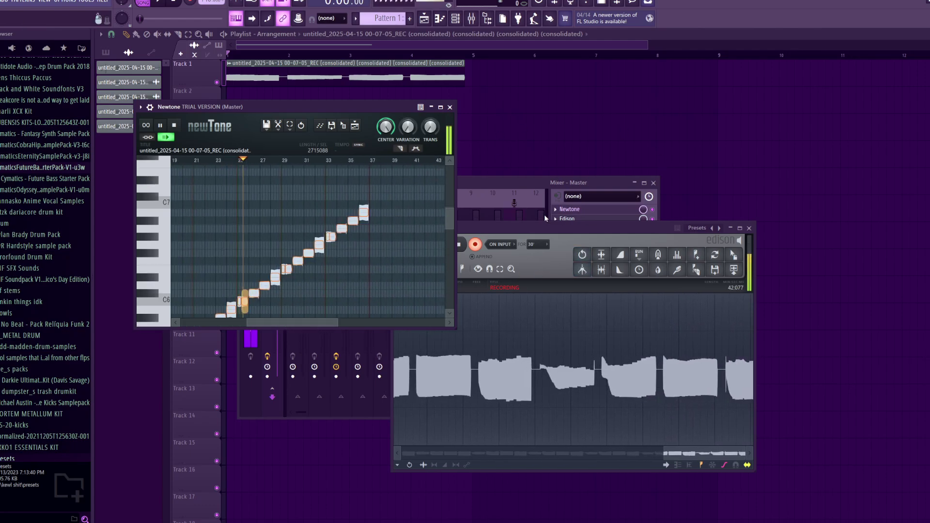
pyautogui.click(538, 228)
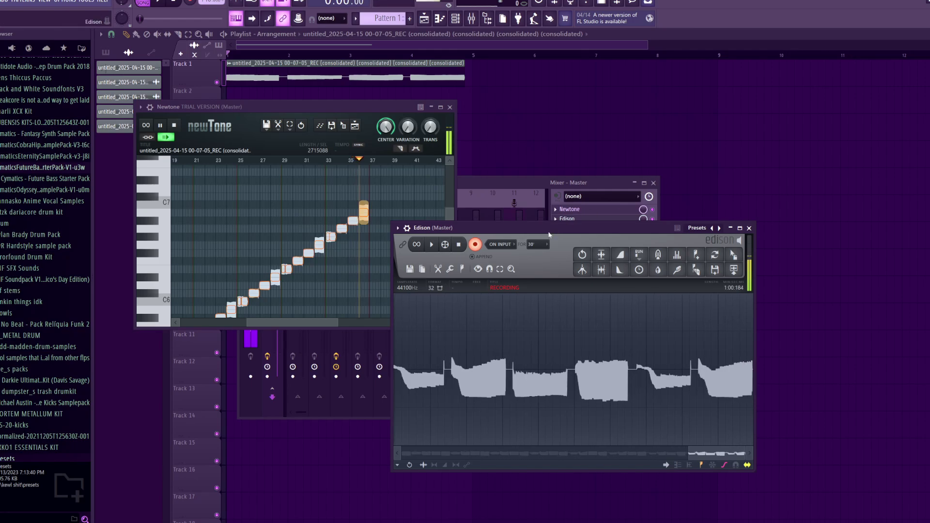
pyautogui.click(476, 246)
pyautogui.click(160, 125)
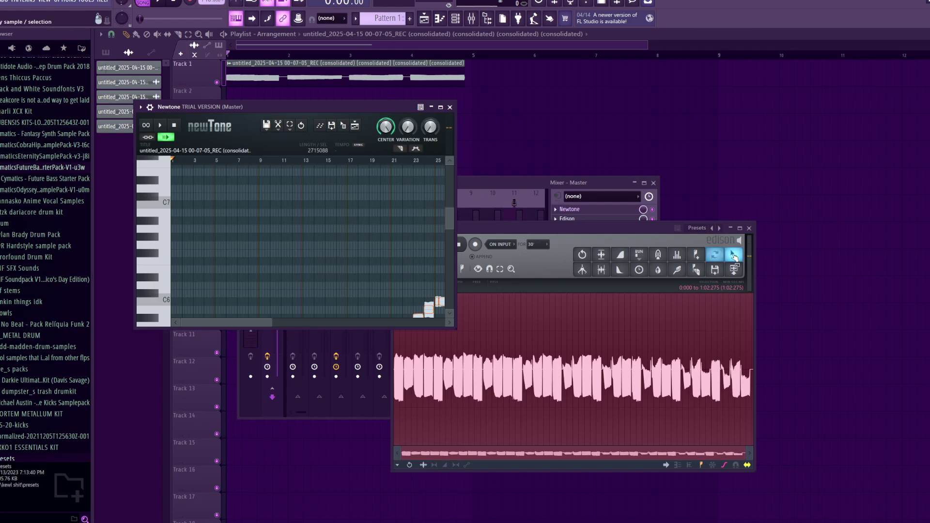
# - Place the Edison recording at the start of playlist Track 2 and delete the old consolidated clip from Track 1
pyautogui.moveTo(733, 254); pyautogui.dragTo(681, 109)
pyautogui.moveTo(731, 107); pyautogui.dragTo(281, 106)
pyautogui.rightClick(350, 76)
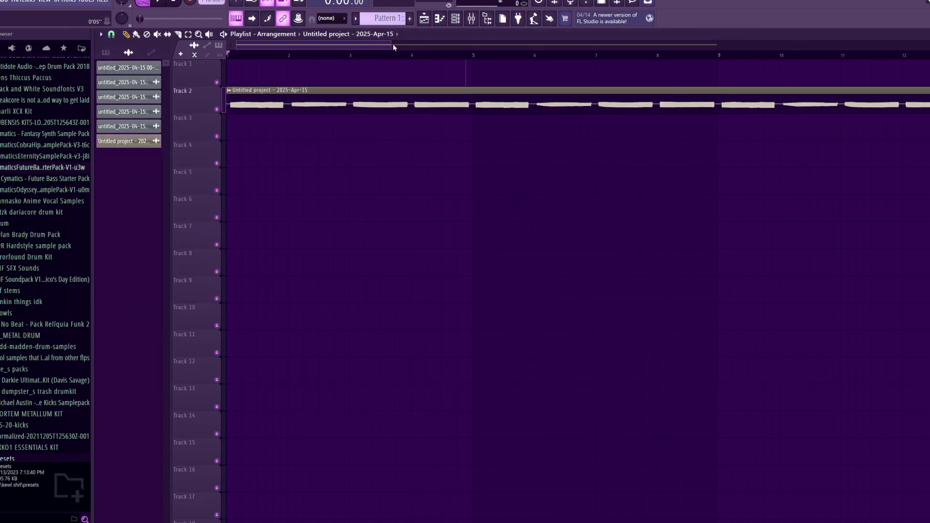
# - Chop the recorded scale clip on Track 2 into single notes with dull auto-slicing
pyautogui.moveTo(392, 45); pyautogui.dragTo(741, 46)
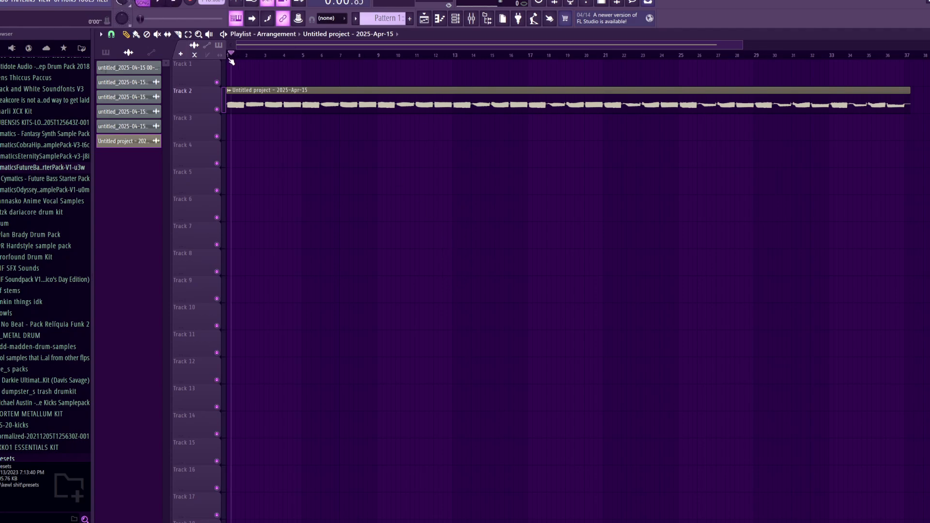
pyautogui.click(231, 90)
pyautogui.moveTo(290, 228)
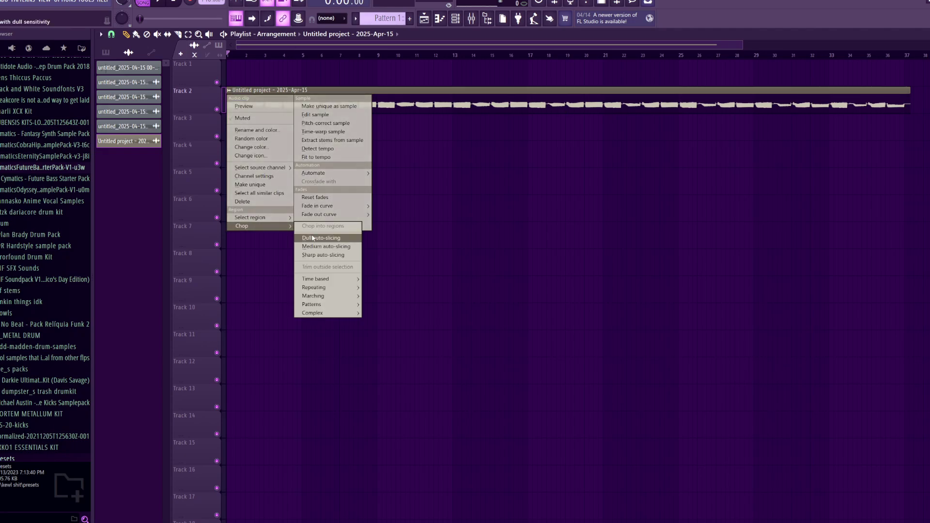
pyautogui.click(327, 238)
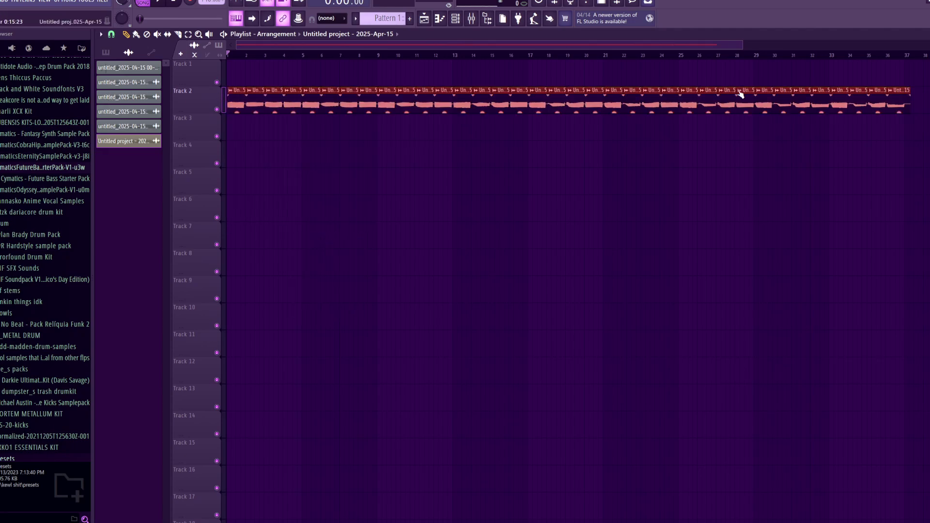
# - Trim the starts and ends of all the slices together, leaving each note about half a bar long
pyautogui.moveTo(742, 44); pyautogui.dragTo(465, 45)
pyautogui.moveTo(450, 45); pyautogui.dragTo(657, 44)
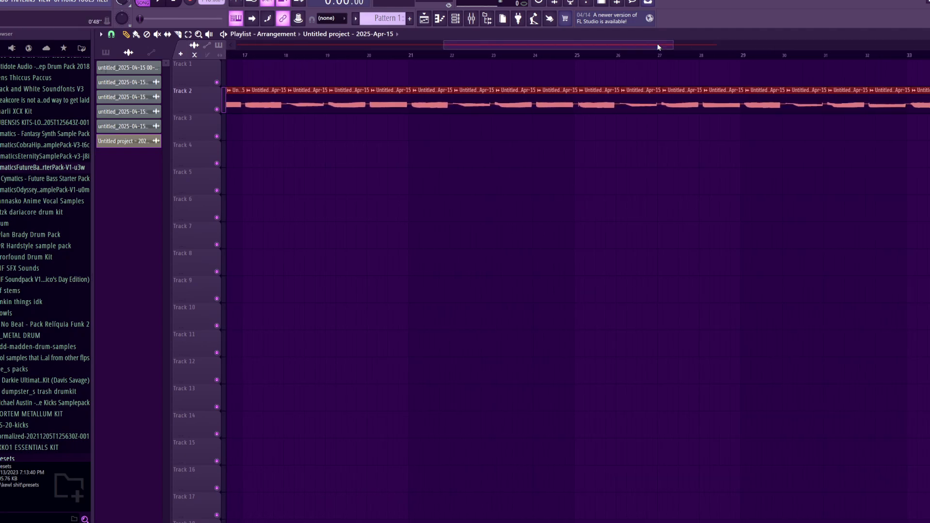
pyautogui.click(446, 55)
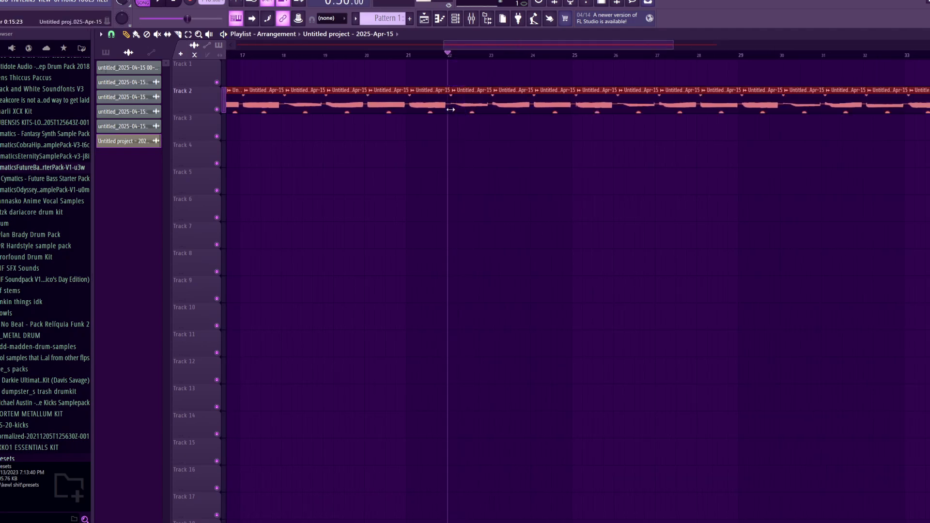
pyautogui.moveTo(451, 109); pyautogui.dragTo(460, 109)
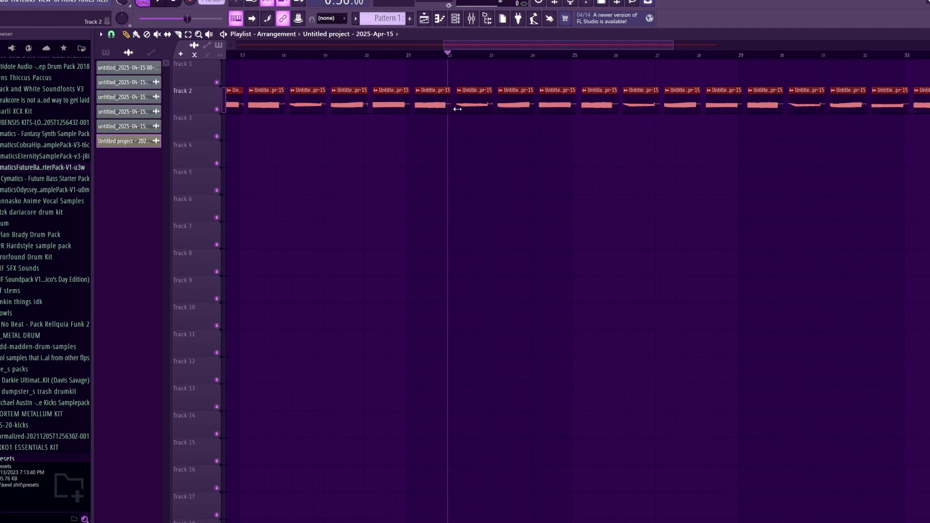
pyautogui.click(464, 56)
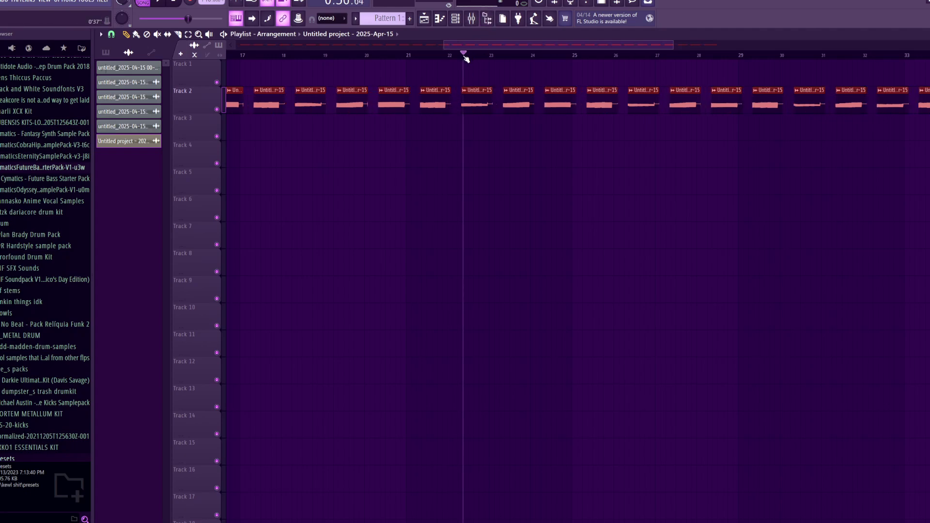
pyautogui.moveTo(493, 91); pyautogui.dragTo(485, 88)
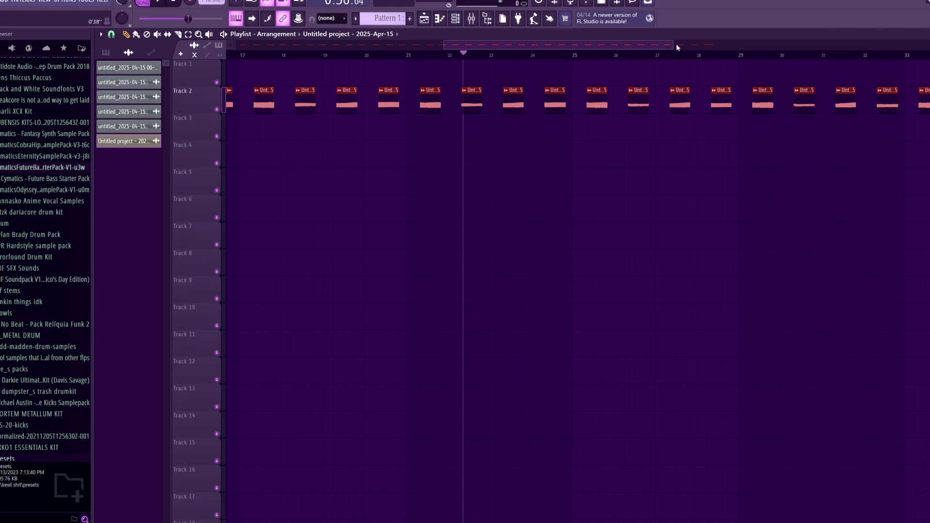
pyautogui.moveTo(673, 46); pyautogui.dragTo(757, 44)
pyautogui.click(570, 54)
pyautogui.click(624, 93)
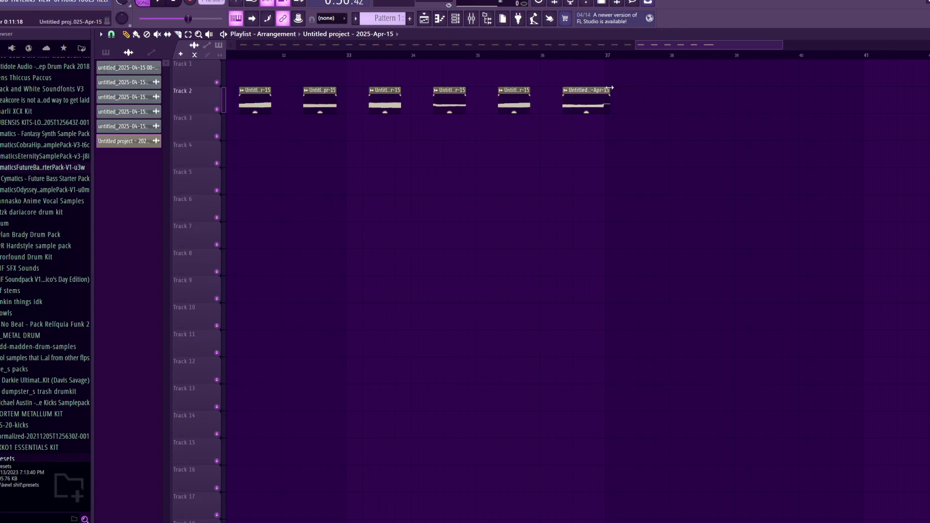
# - Select all the slices and move them to Track 1 so the first one starts at bar 1
pyautogui.moveTo(712, 45); pyautogui.dragTo(311, 45)
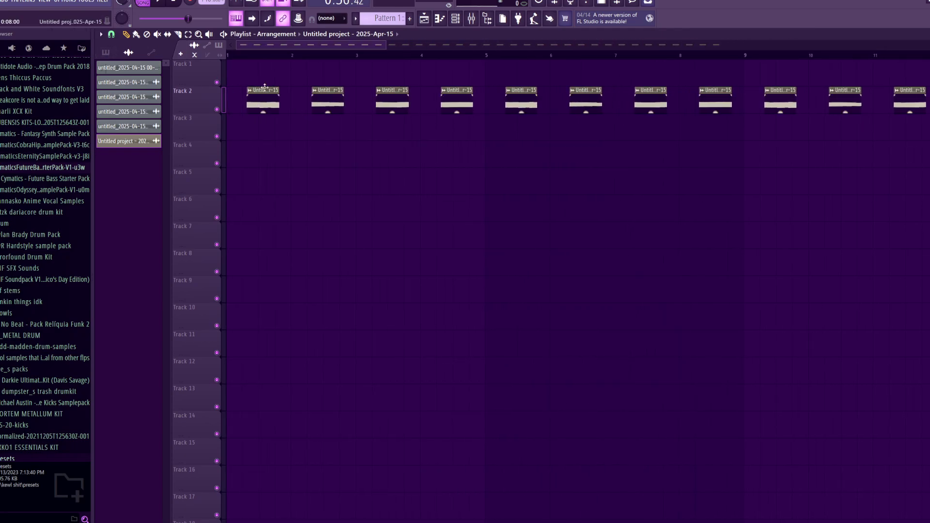
pyautogui.hotkey('ctrl', 'a')
pyautogui.moveTo(265, 96); pyautogui.dragTo(245, 70)
pyautogui.keyDown('ctrl'); pyautogui.click(278, 96); pyautogui.keyUp('ctrl')
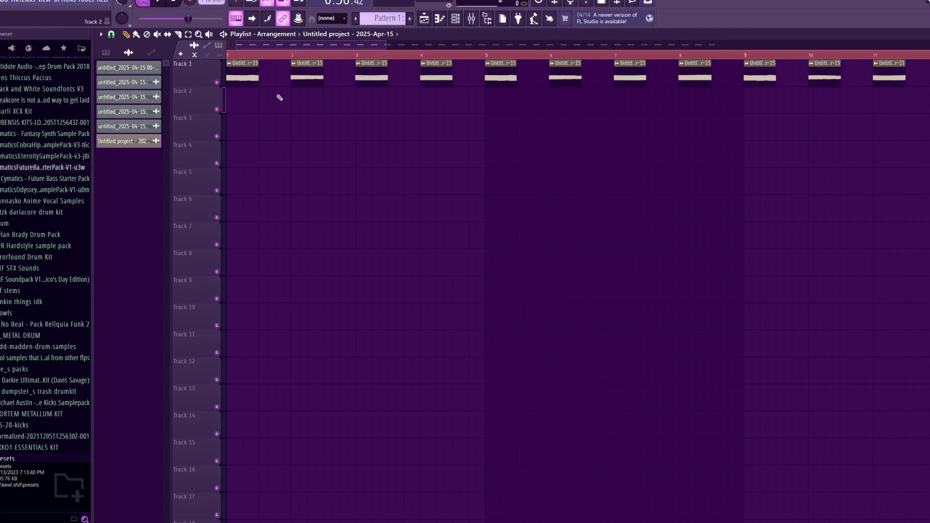
# - Raise the project tempo until each slice nearly fills its own bar
pyautogui.doubleClick(240, 78)
pyautogui.press('Escape')
pyautogui.moveTo(207, 2); pyautogui.dragTo(208, 0)
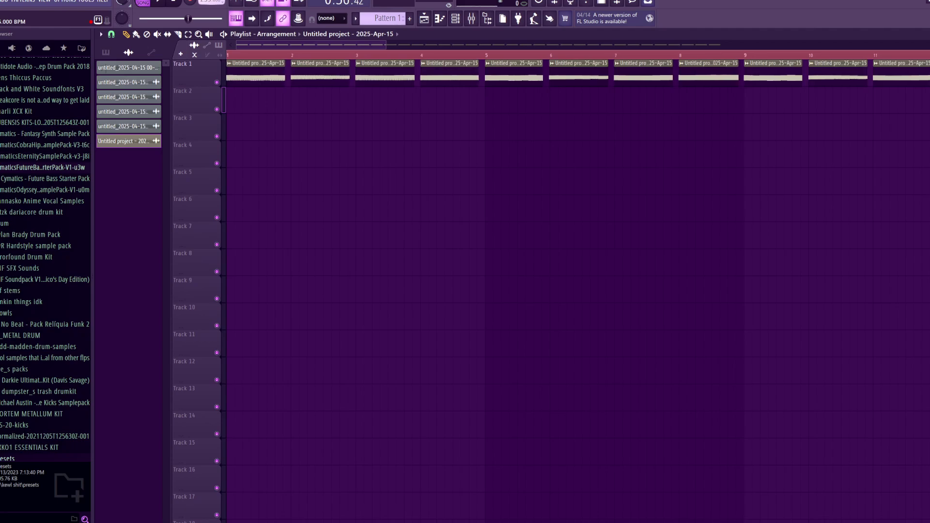
# - Clear the time selection and play the sliced notes from the start of the playlist
pyautogui.click(507, 287)
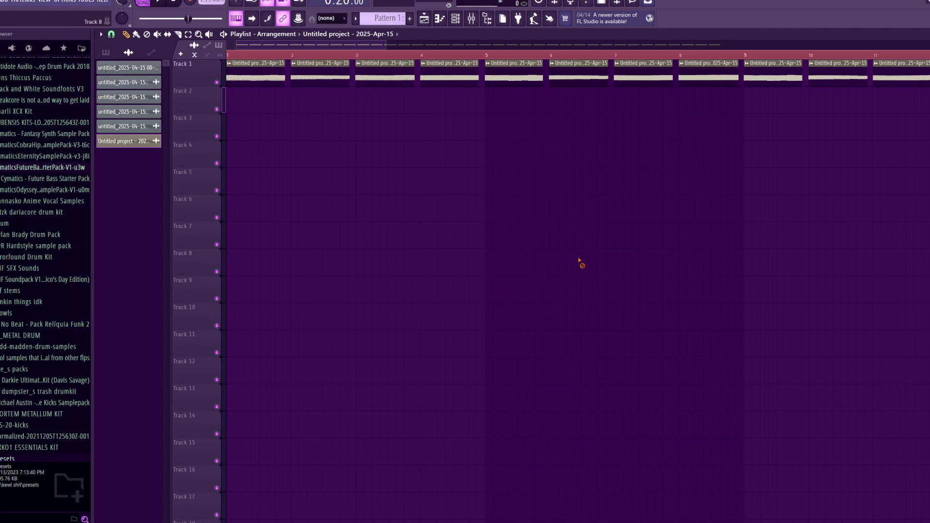
pyautogui.click(262, 57)
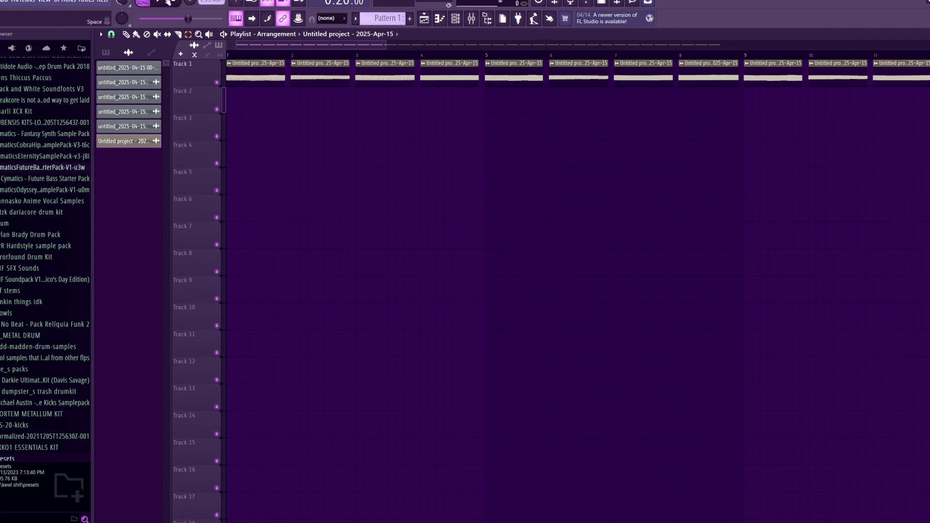
pyautogui.moveTo(286, 51); pyautogui.dragTo(148, 56)
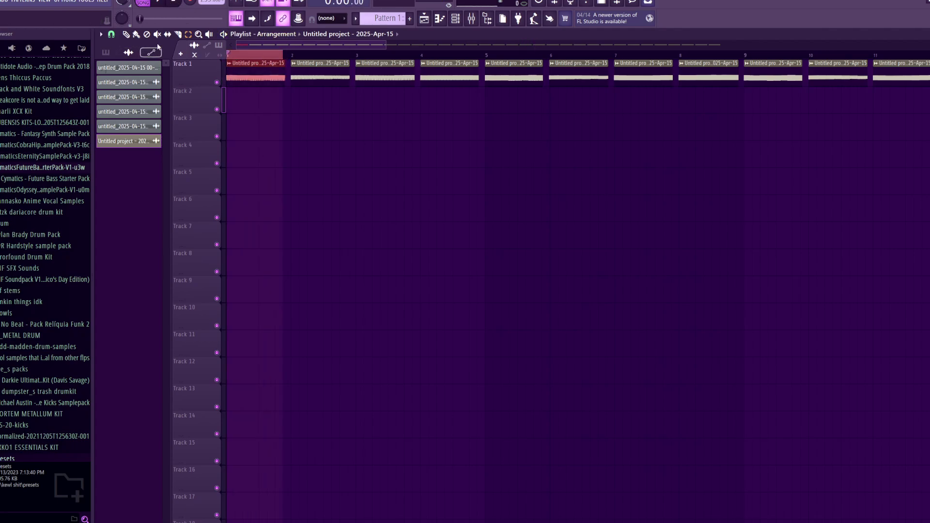
pyautogui.click(246, 59)
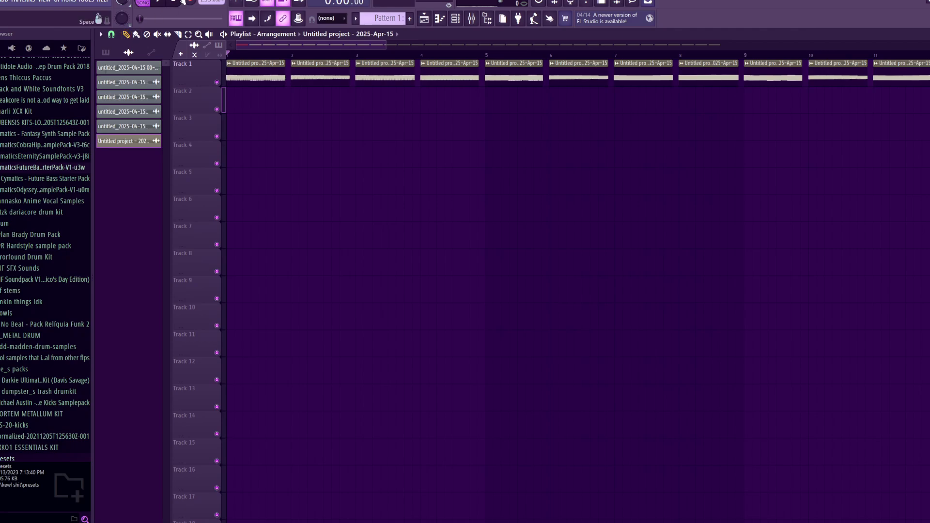
pyautogui.press('space')
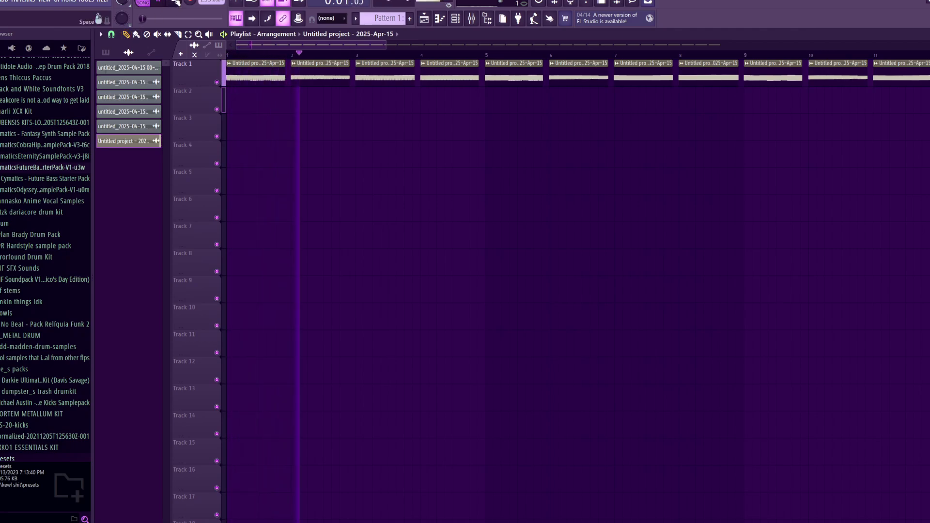
pyautogui.click(176, 3)
# - Set the sliced audio clip's time stretching mode to e2 generic and its stretch time to the project tempo
pyautogui.moveTo(386, 46); pyautogui.dragTo(306, 46)
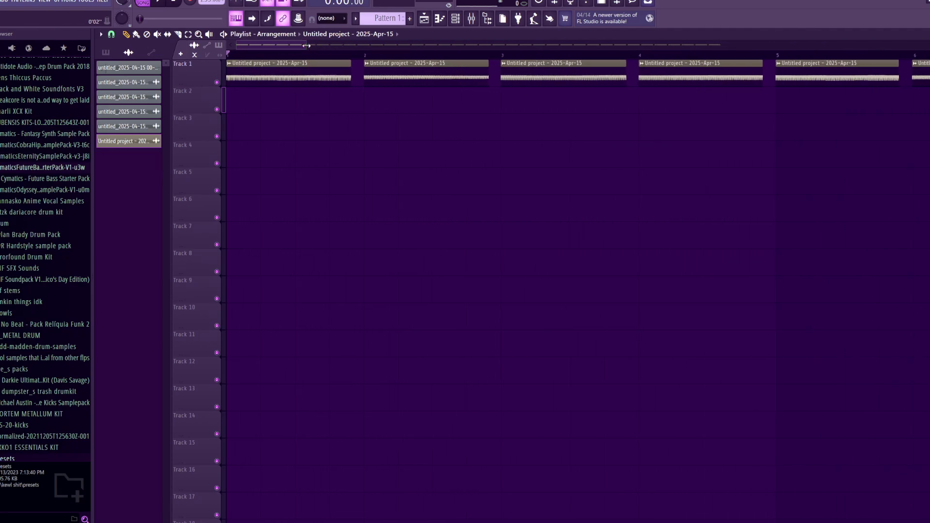
pyautogui.rightClick(210, 77)
pyautogui.click(513, 168)
pyautogui.doubleClick(321, 85)
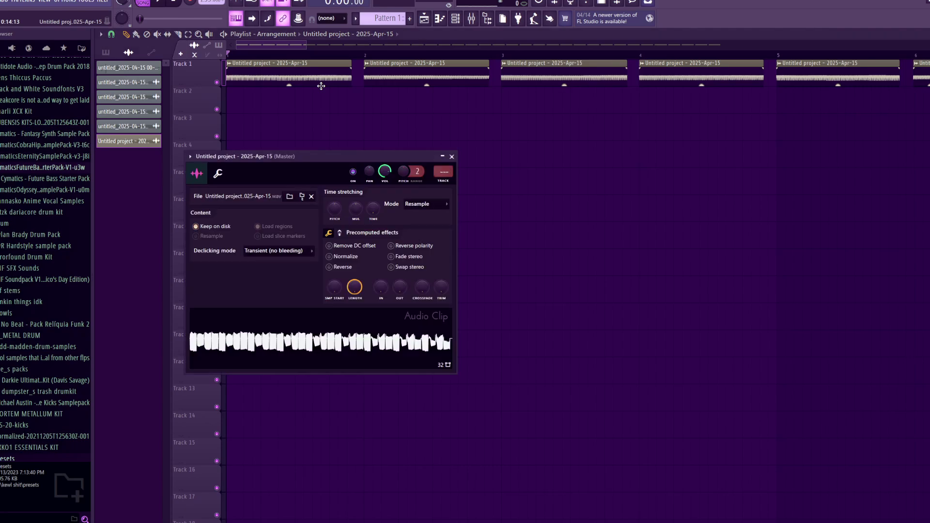
pyautogui.click(425, 205)
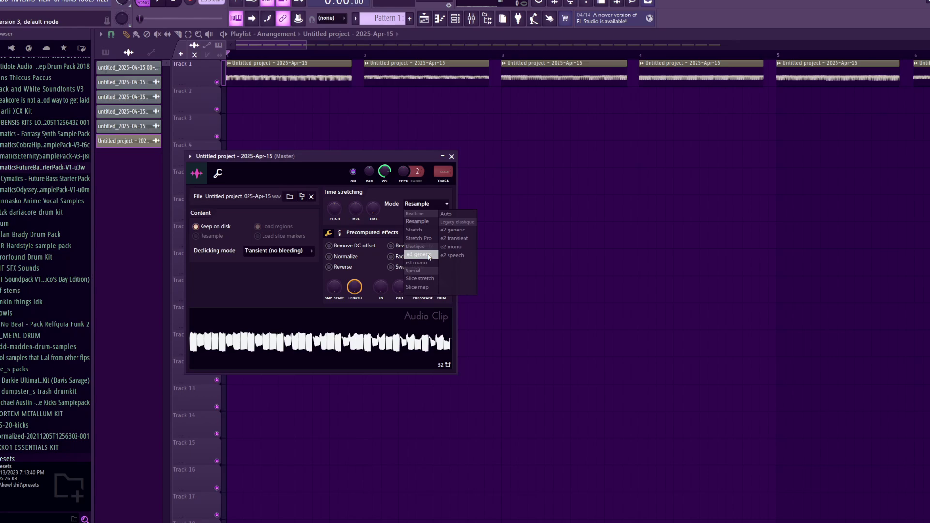
pyautogui.click(465, 231)
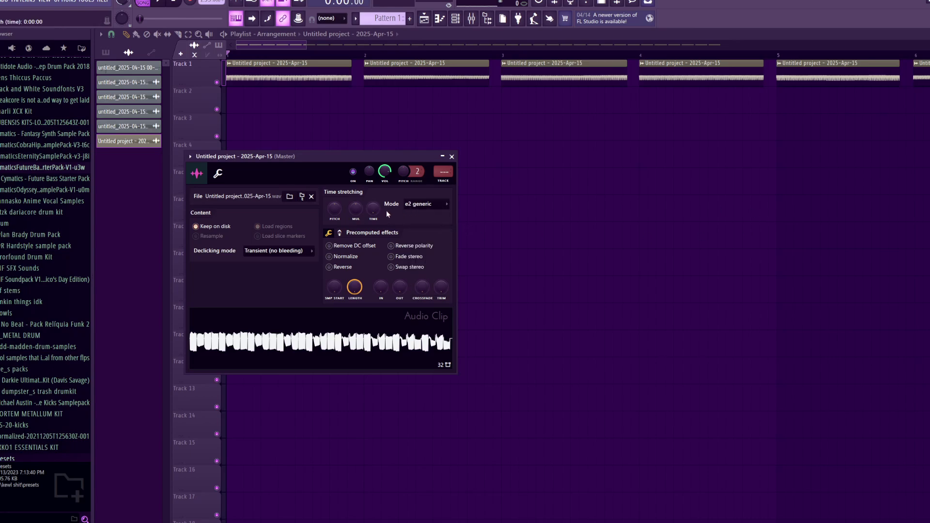
pyautogui.rightClick(378, 210)
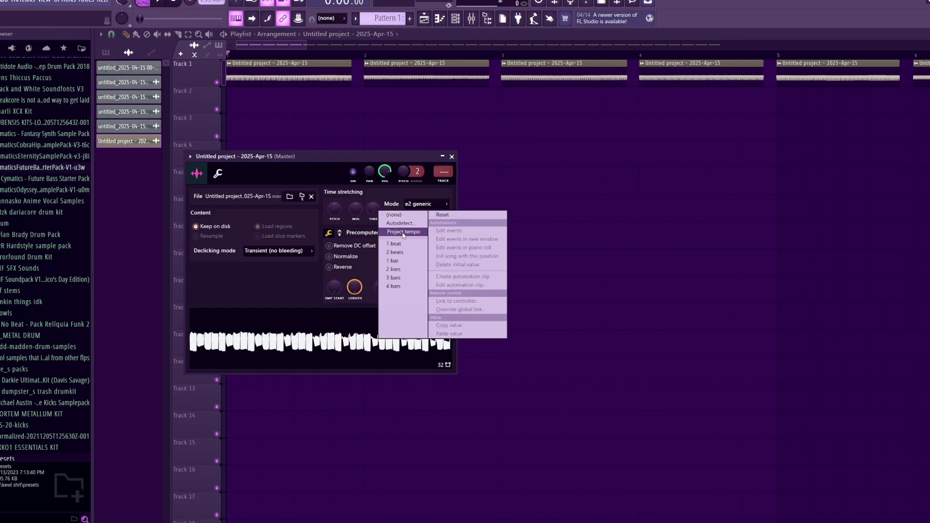
pyautogui.click(410, 232)
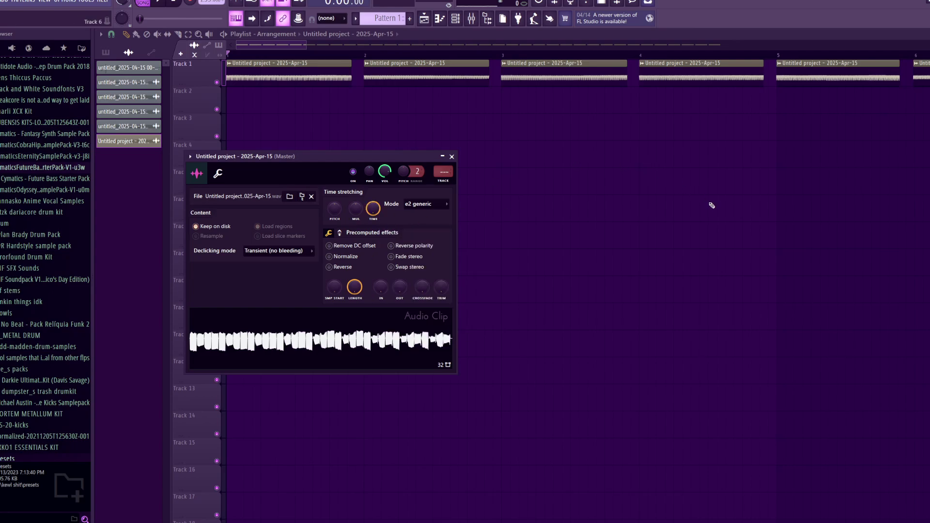
pyautogui.press('Escape')
# - Set the project tempo to 80 BPM and restretch all channels
pyautogui.rightClick(211, 2)
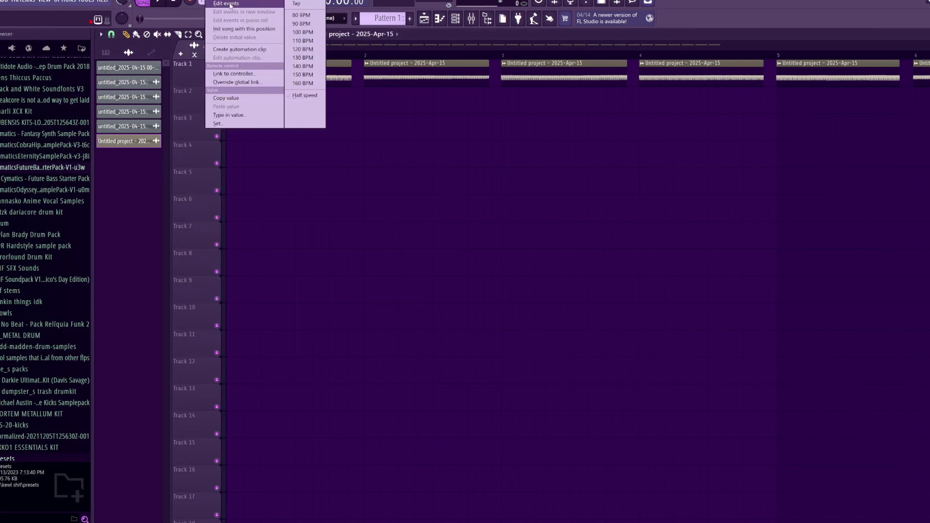
pyautogui.click(305, 16)
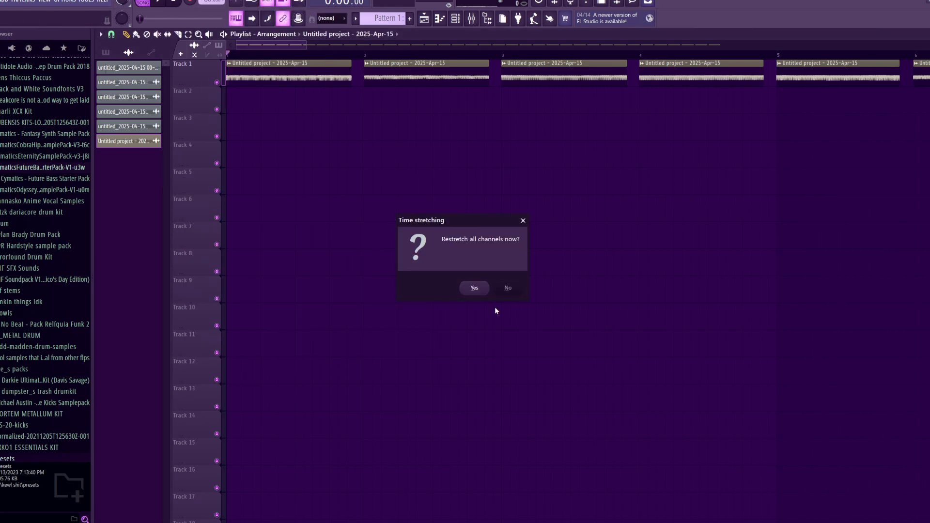
pyautogui.click(475, 288)
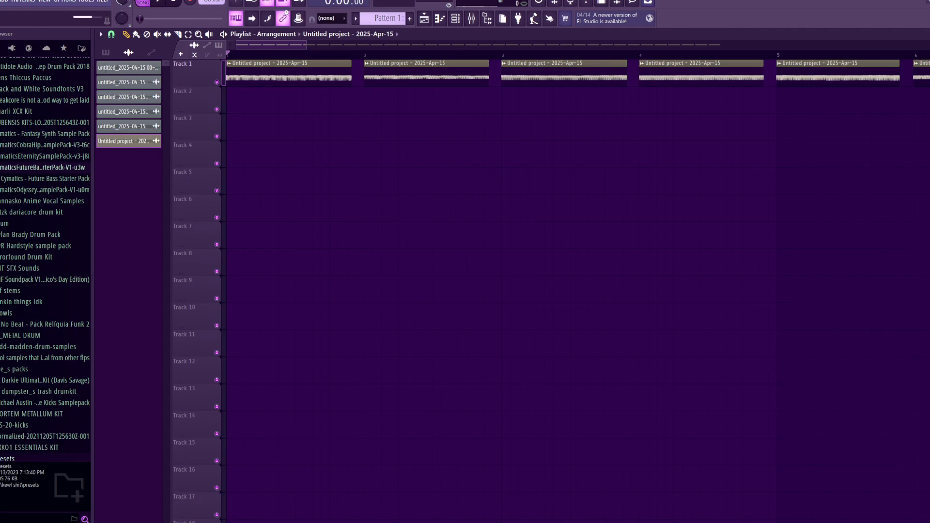
# - Play the time-stretched slices from the start of the playlist
pyautogui.click(158, 2)
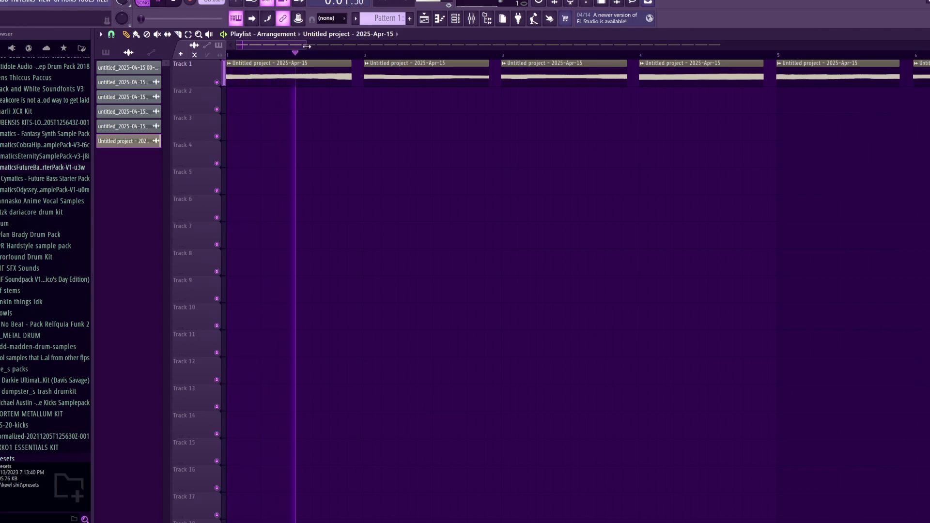
pyautogui.moveTo(306, 45); pyautogui.dragTo(474, 44)
pyautogui.press('space')
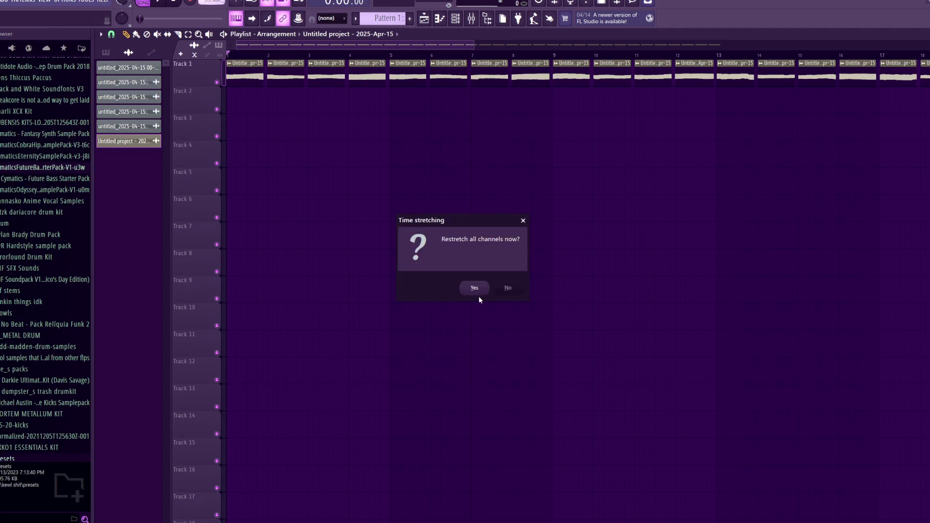
# - Restretch all channels to the changed project tempo and play the sliced notes
pyautogui.click(474, 289)
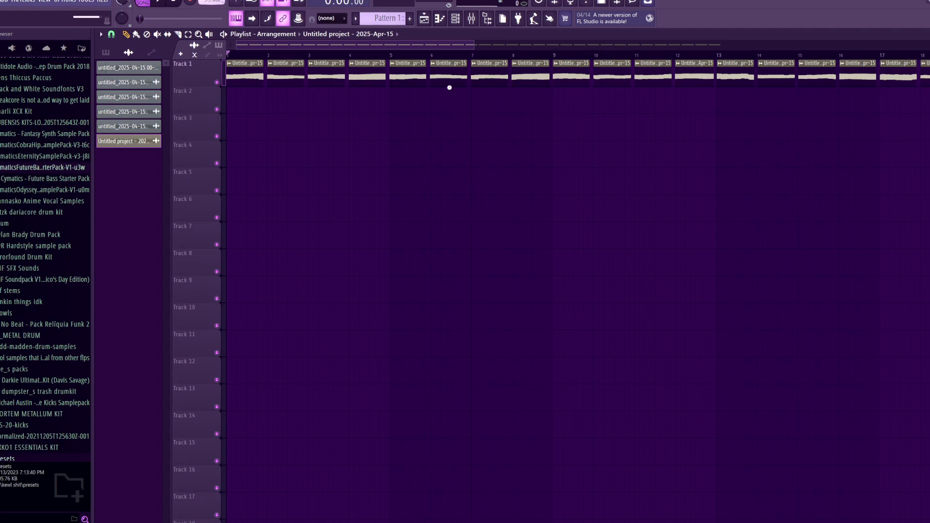
pyautogui.press('space')
pyautogui.moveTo(474, 44); pyautogui.dragTo(828, 45)
pyautogui.press('space')
# - Consolidate the Track 1 slices into one audio clip and check its channel settings and mixer routing
pyautogui.rightClick(210, 77)
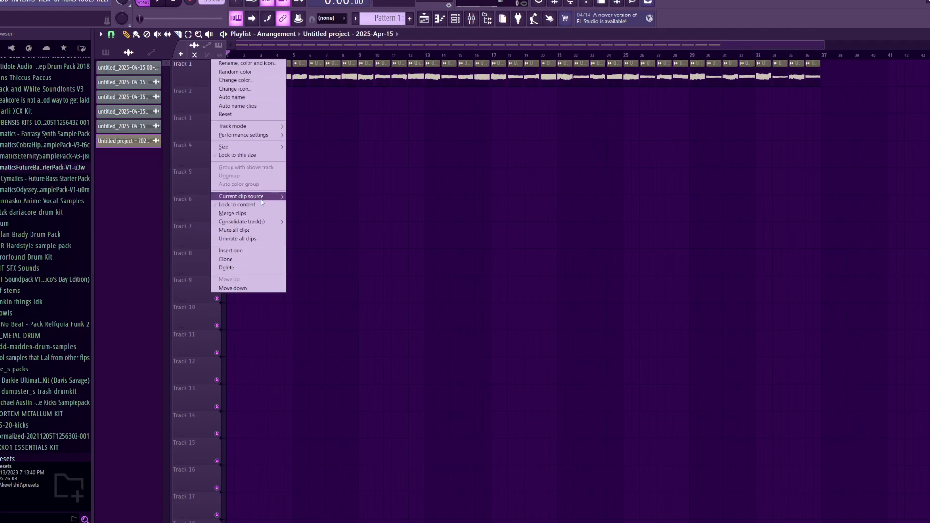
pyautogui.click(258, 214)
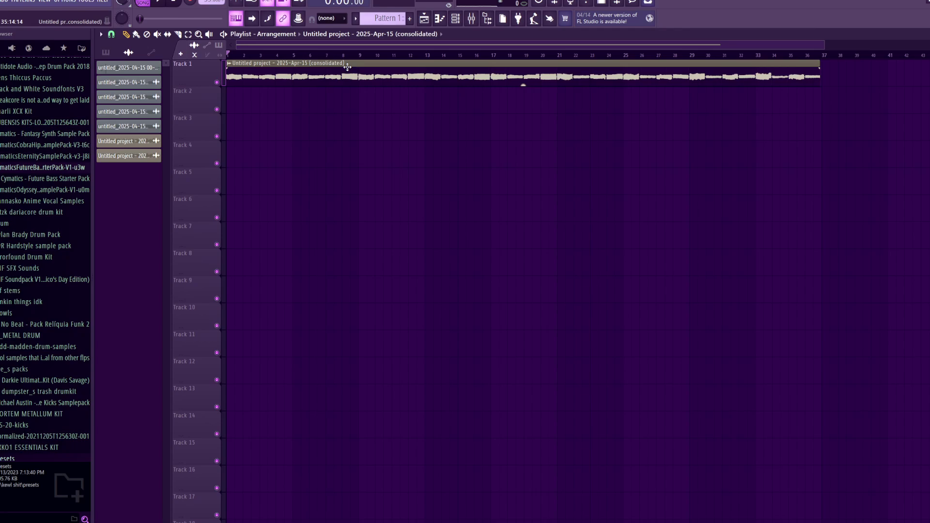
pyautogui.doubleClick(347, 67)
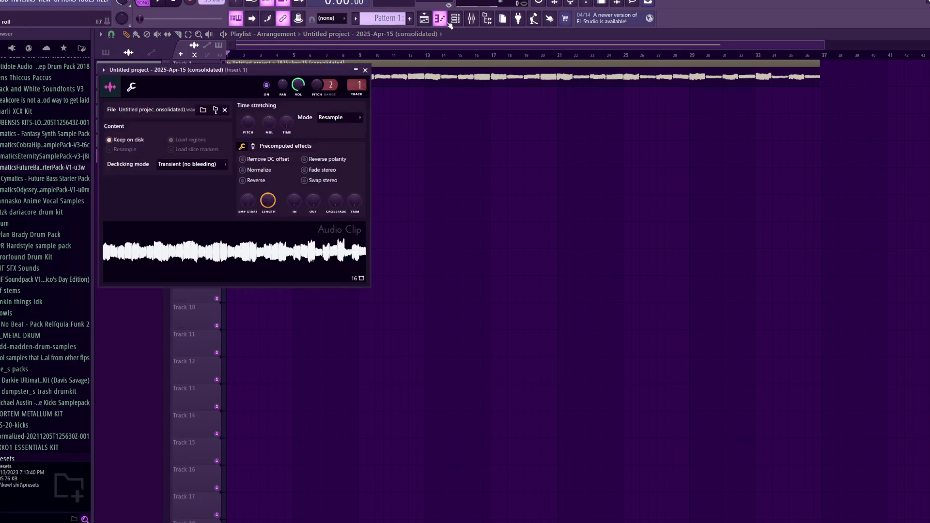
pyautogui.click(471, 18)
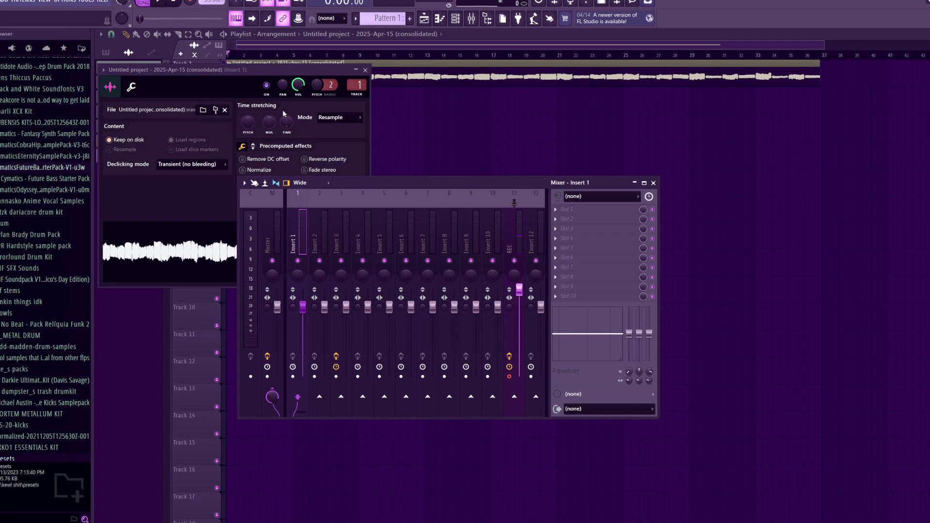
pyautogui.rightClick(464, 113)
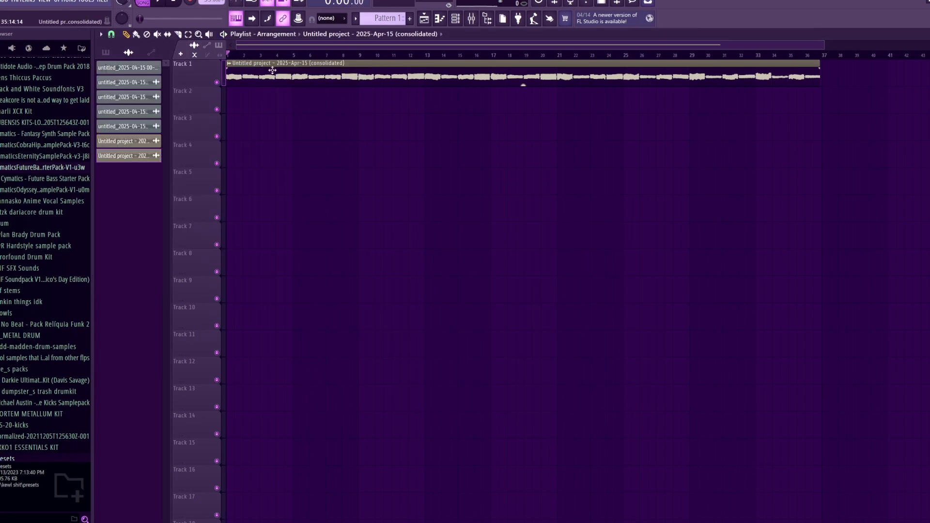
pyautogui.doubleClick(522, 84)
pyautogui.press('Escape')
# - Set the project tempo to 140 BPM without restretching the channels and play the consolidated clip near its end
pyautogui.rightClick(206, 1)
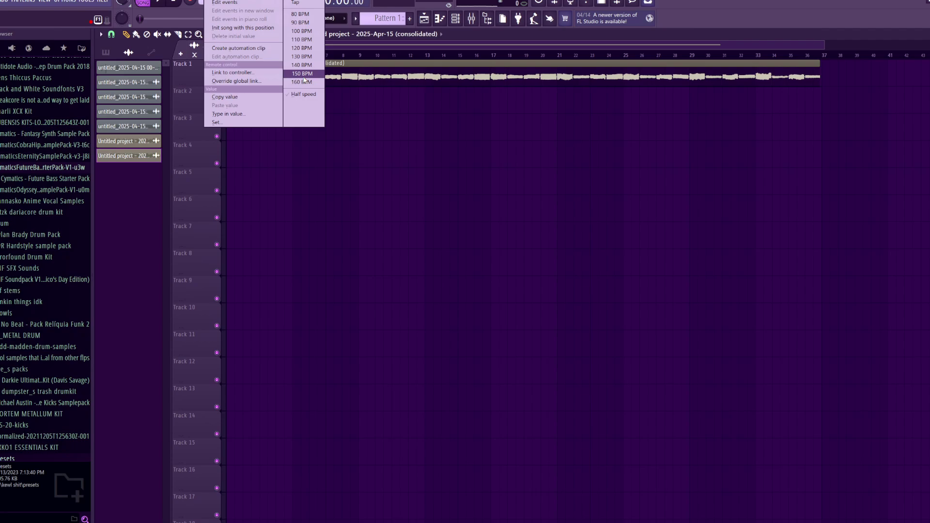
pyautogui.click(305, 63)
pyautogui.click(514, 290)
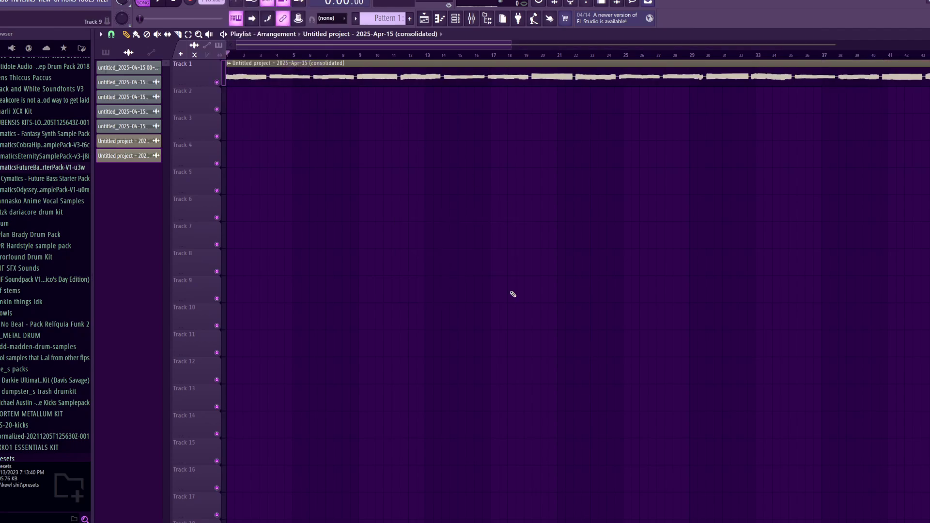
pyautogui.moveTo(511, 45); pyautogui.dragTo(929, 44)
pyautogui.press('space')
pyautogui.click(793, 56)
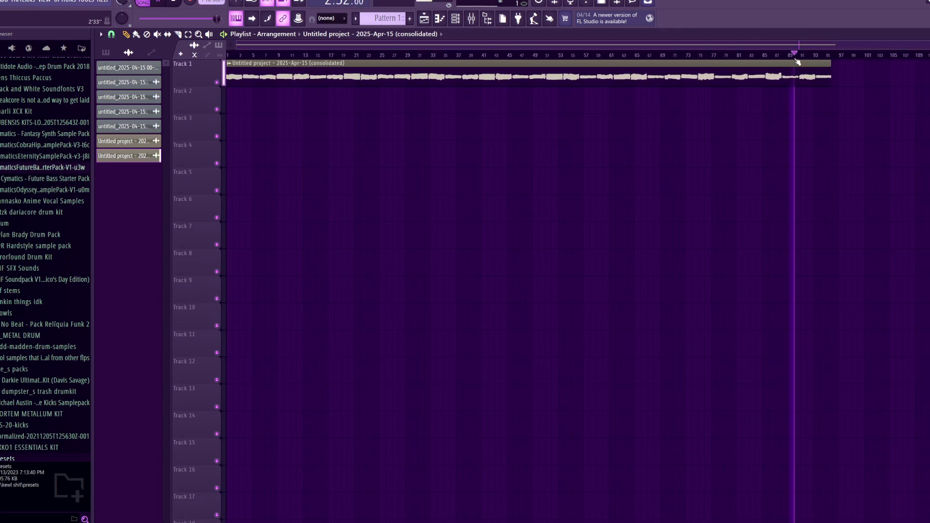
# - Route the consolidated clip's channel to mixer Insert 3 and play the clip at several positions
pyautogui.click(471, 18)
pyautogui.click(455, 19)
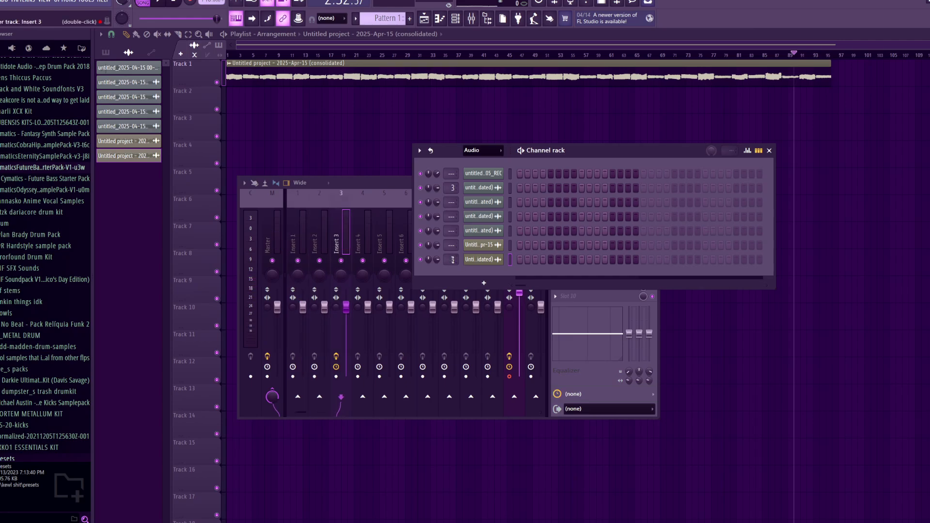
pyautogui.click(357, 239)
pyautogui.press('F12')
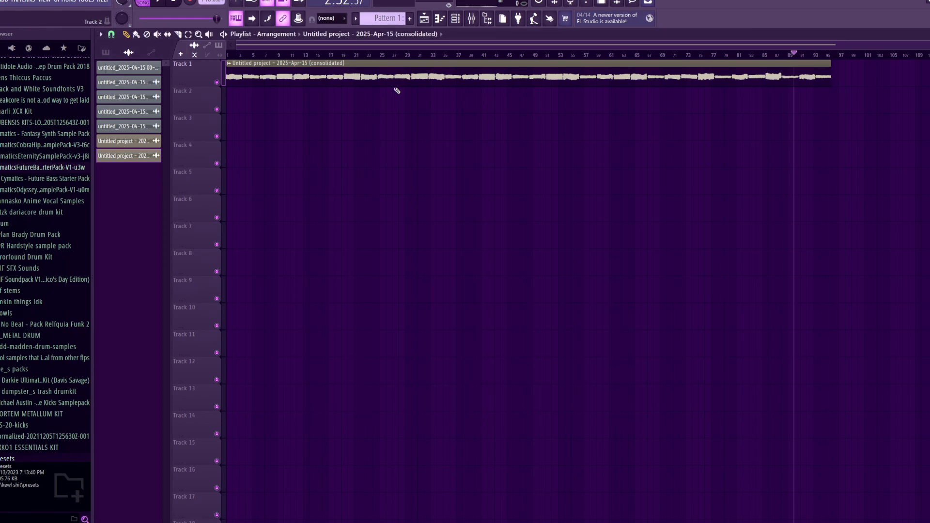
pyautogui.moveTo(409, 54); pyautogui.dragTo(781, 54)
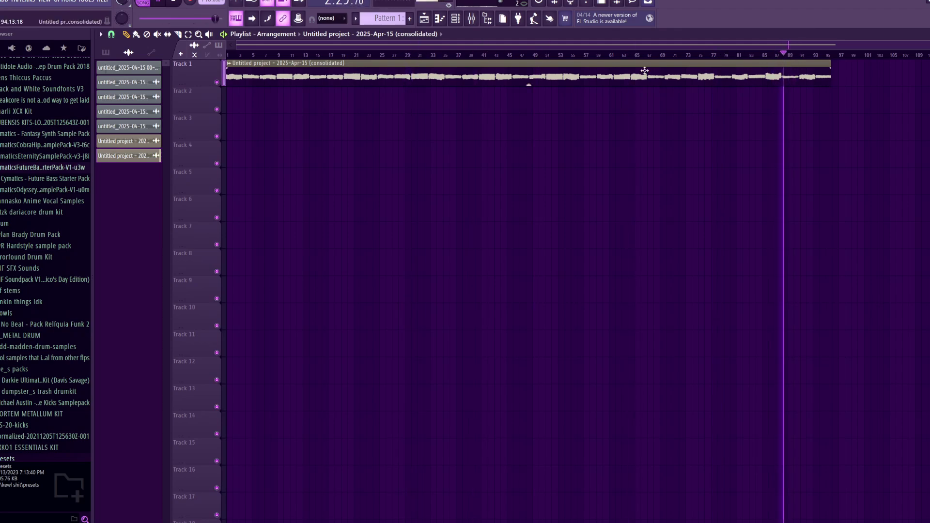
# - Consolidate Track 1 into a new audio clip and inspect its waveform and channel settings
pyautogui.click(228, 63)
pyautogui.click(258, 213)
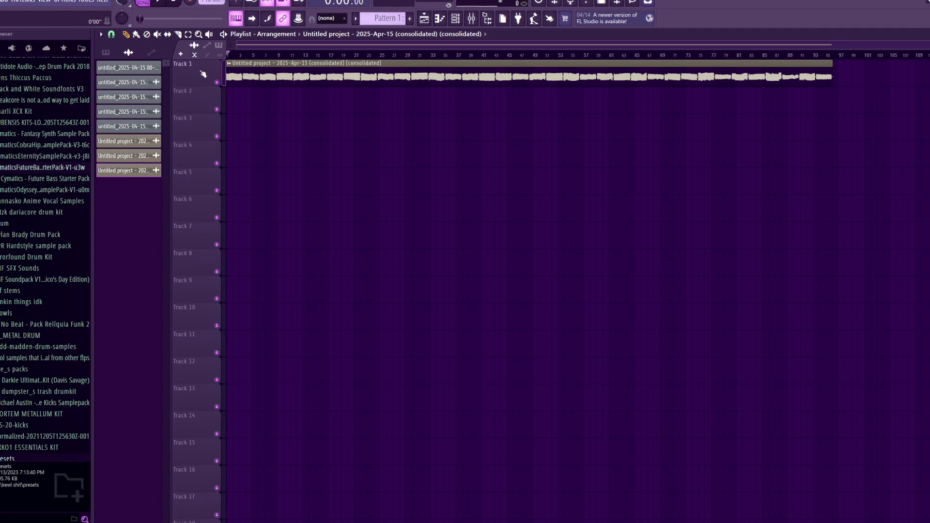
pyautogui.moveTo(559, 55); pyautogui.dragTo(465, 69)
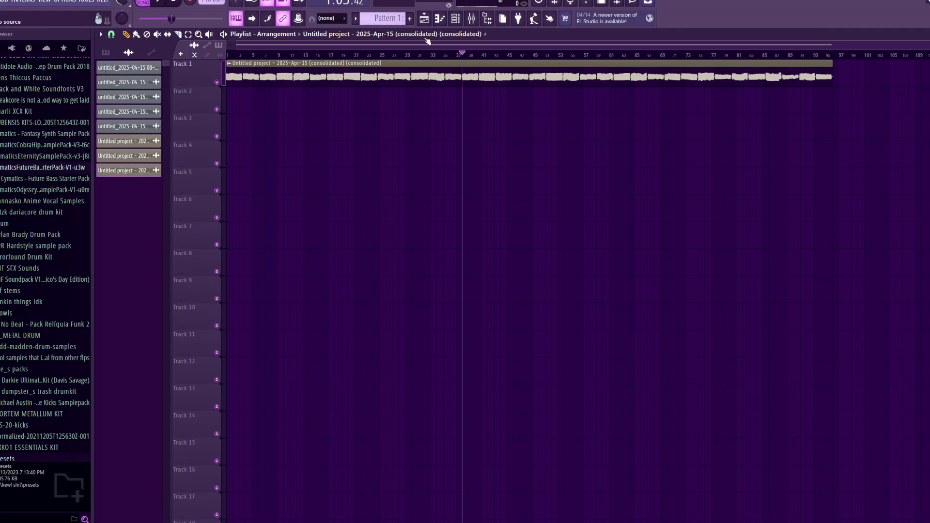
pyautogui.moveTo(929, 45); pyautogui.dragTo(287, 45)
pyautogui.doubleClick(463, 67)
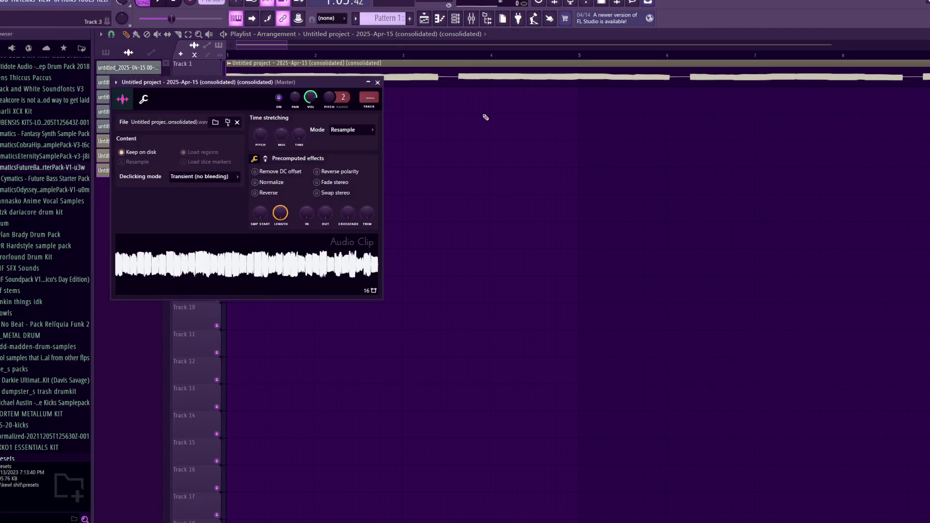
pyautogui.click(377, 82)
pyautogui.moveTo(288, 44); pyautogui.dragTo(606, 47)
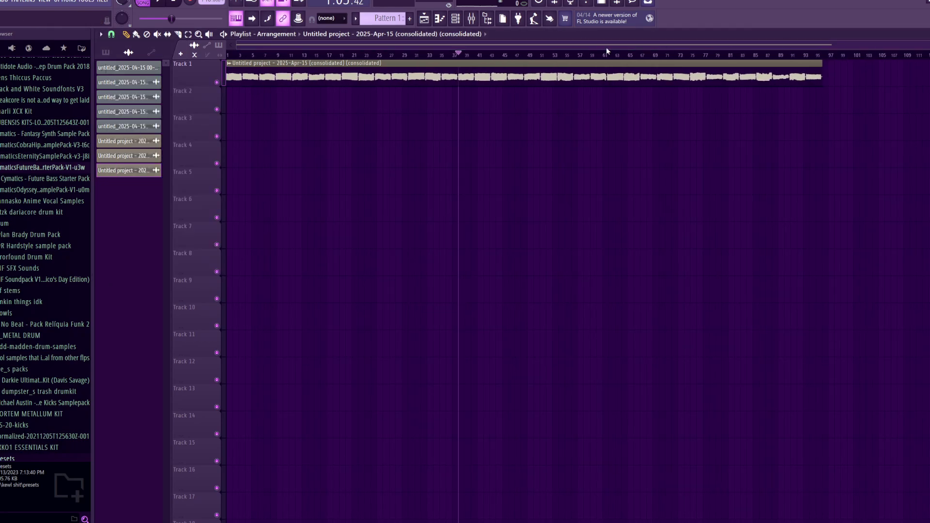
# - Chop the consolidated clip into separate notes with dull auto-slicing
pyautogui.click(228, 64)
pyautogui.moveTo(261, 198)
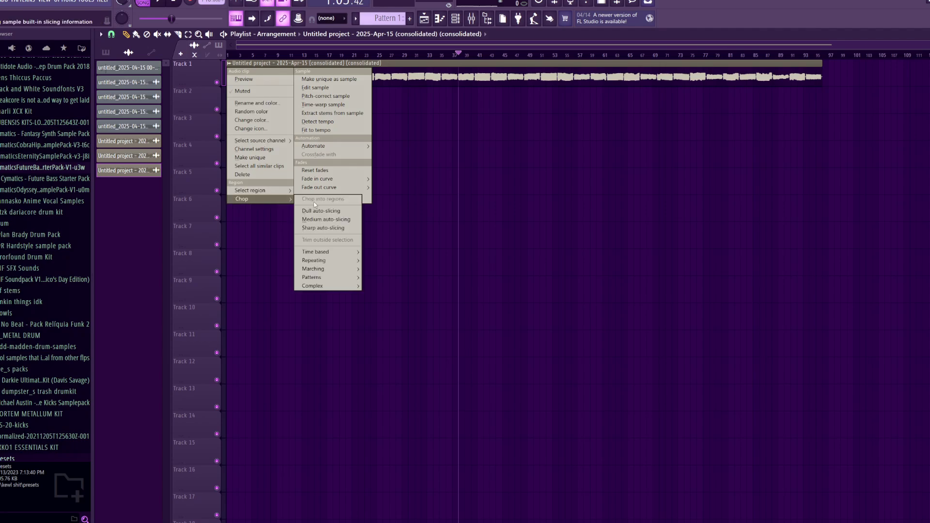
pyautogui.click(321, 209)
# - Select all the slices and trim the silent tail off each one, with a short fade-out at its end
pyautogui.moveTo(853, 102); pyautogui.dragTo(241, 73)
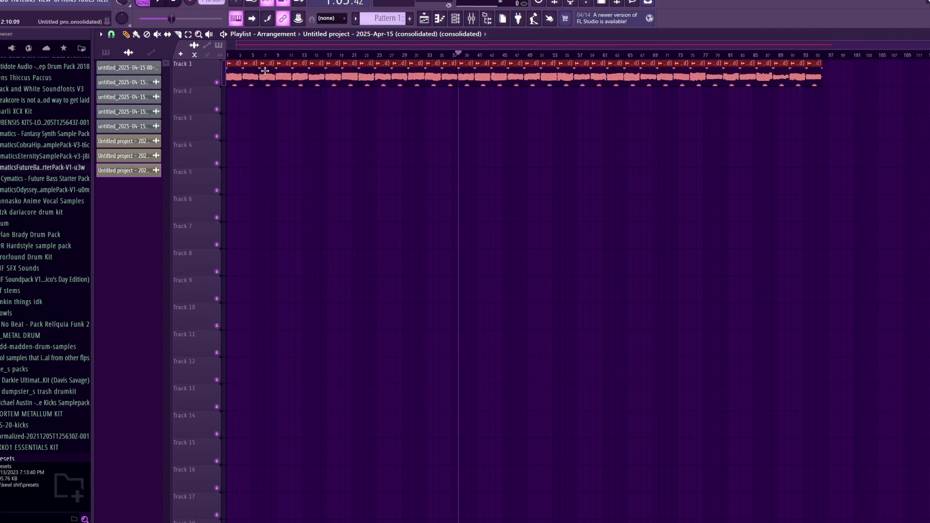
pyautogui.moveTo(928, 45); pyautogui.dragTo(253, 44)
pyautogui.moveTo(227, 82)
pyautogui.mouseDown()
pyautogui.moveTo(240, 82)
pyautogui.moveTo(227, 73)
pyautogui.mouseUp()
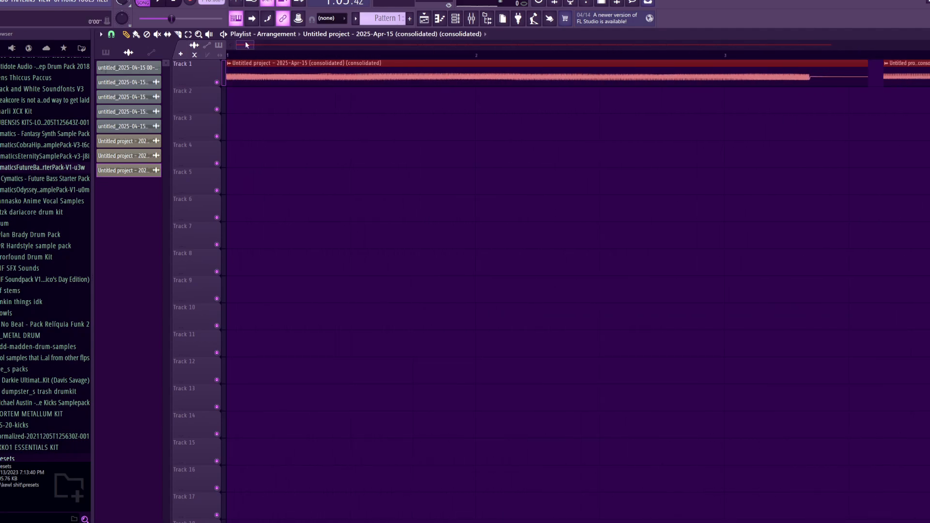
pyautogui.scroll(-3, 247, 45)
pyautogui.moveTo(440, 69); pyautogui.dragTo(414, 76)
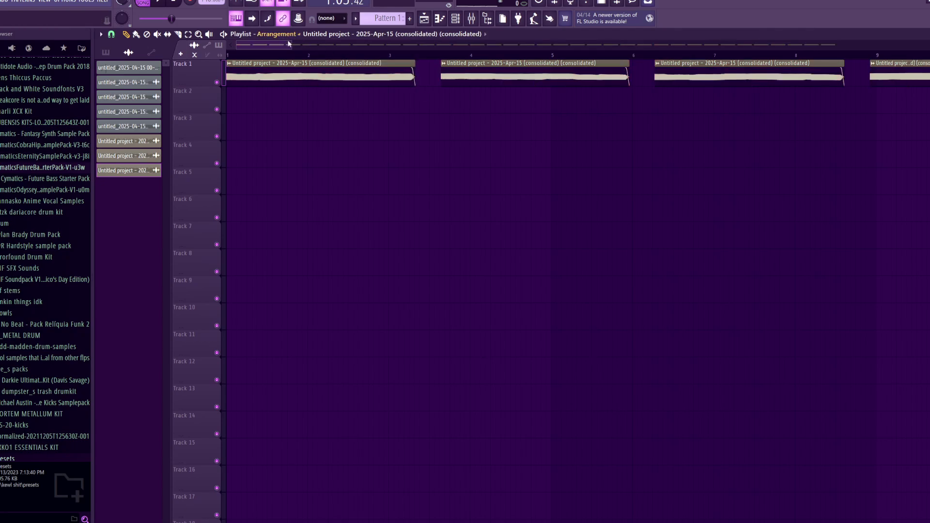
# - Consolidate the trimmed slices on Track 1 into one audio clip
pyautogui.moveTo(290, 43); pyautogui.dragTo(417, 46)
pyautogui.rightClick(210, 61)
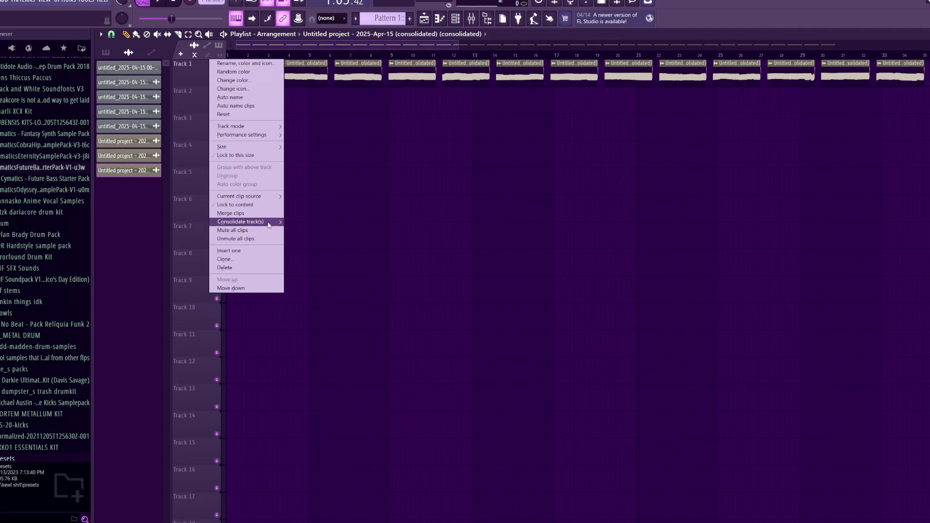
pyautogui.click(263, 216)
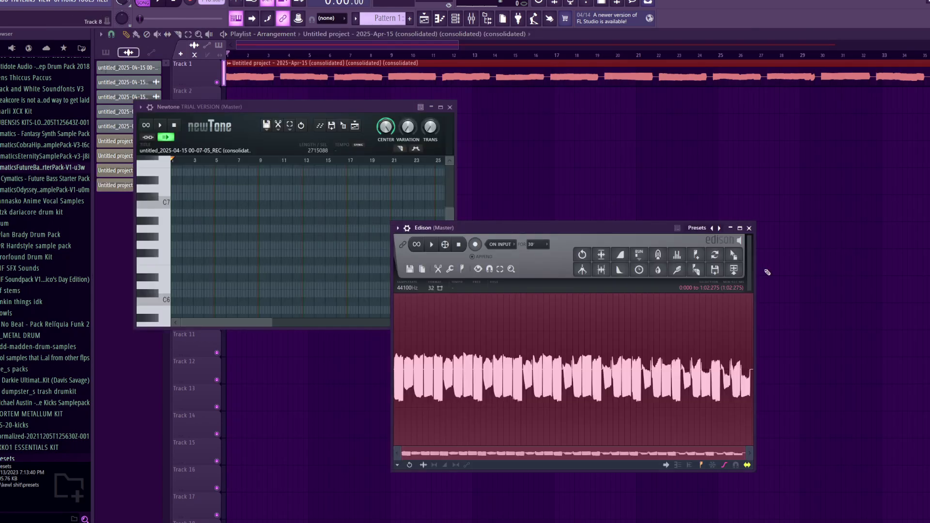
pyautogui.click(778, 265)
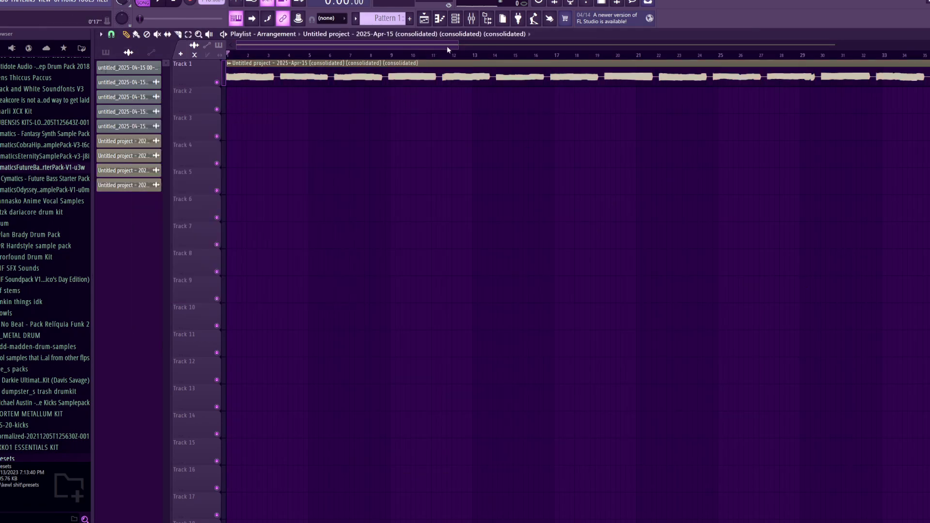
# - Open the new clip's channel settings and load its sample into a Slicex channel
pyautogui.moveTo(457, 46); pyautogui.dragTo(512, 63)
pyautogui.doubleClick(519, 72)
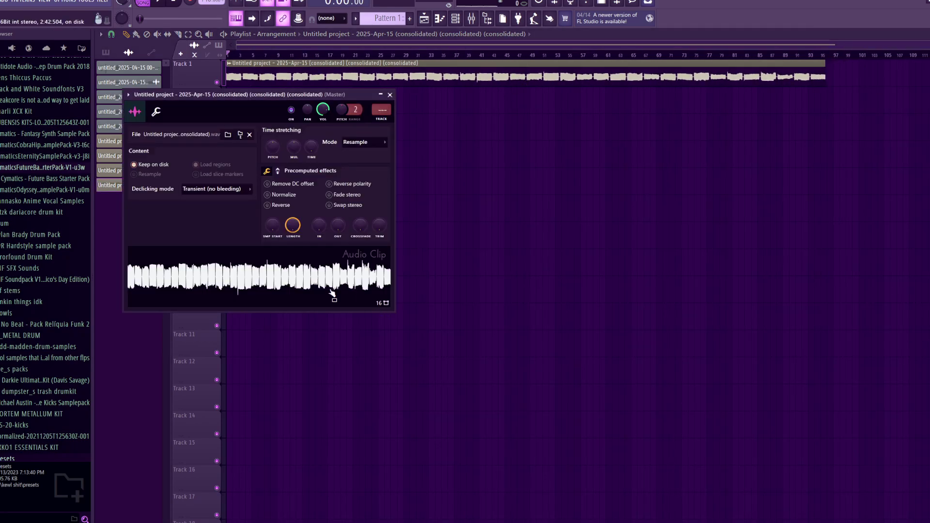
pyautogui.rightClick(312, 289)
pyautogui.click(364, 393)
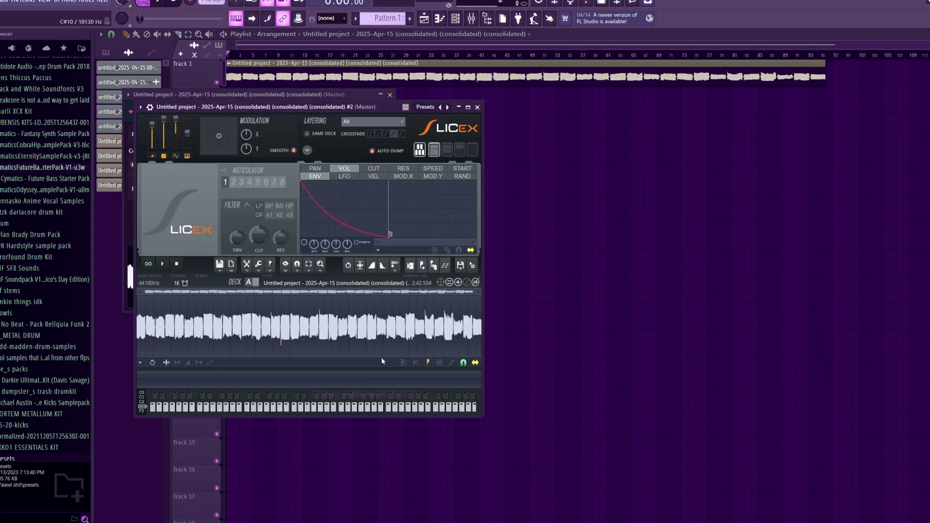
# - Auto-slice the sample in Slicex so each note gets its own marker, and audition several slices
pyautogui.click(433, 264)
pyautogui.click(460, 270)
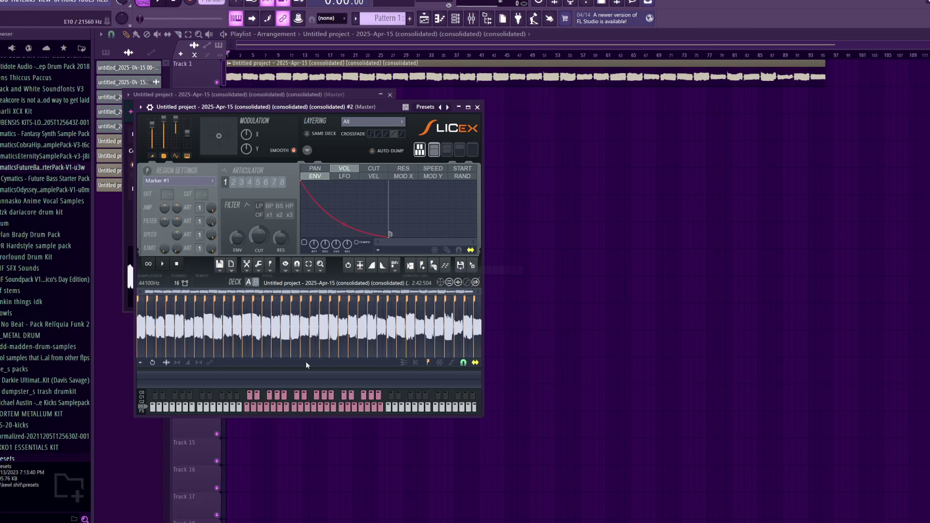
pyautogui.click(303, 412)
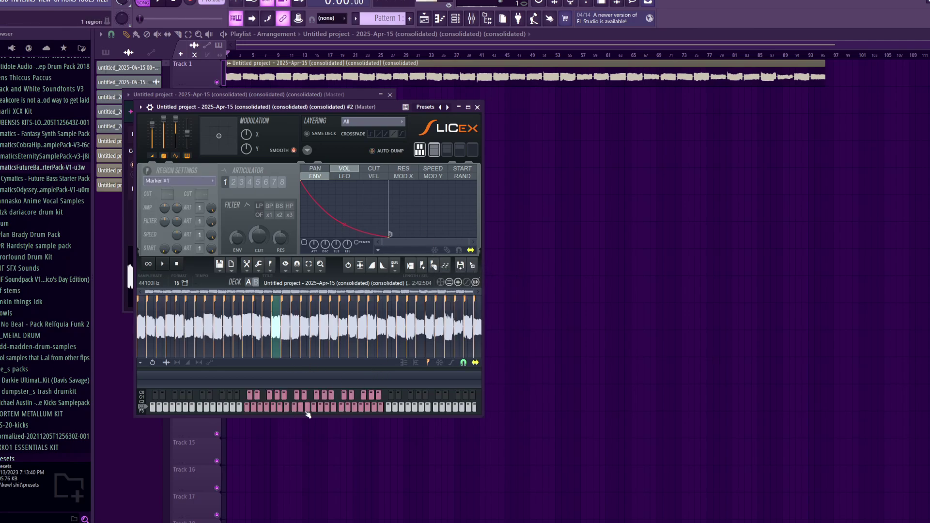
pyautogui.click(307, 411)
pyautogui.click(304, 397)
pyautogui.click(295, 408)
pyautogui.click(274, 406)
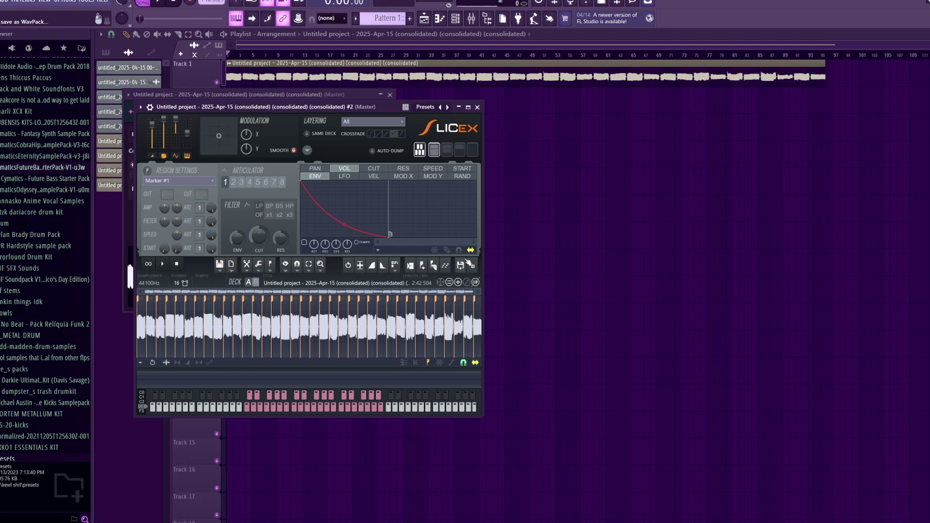
# - Examine the slice markers along the Slicex waveform from start to end and audition a few slices
pyautogui.moveTo(472, 292); pyautogui.dragTo(155, 293)
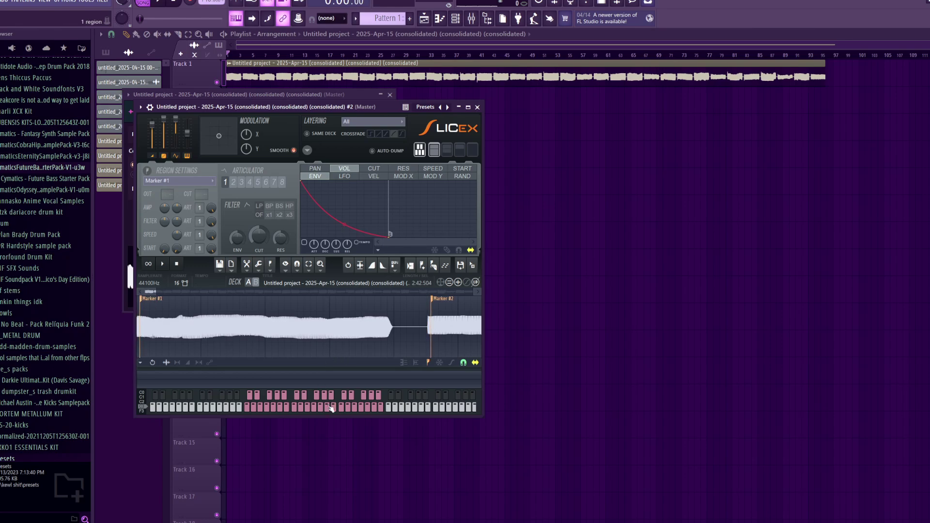
pyautogui.click(258, 412)
pyautogui.click(301, 409)
pyautogui.moveTo(152, 292)
pyautogui.mouseDown()
pyautogui.moveTo(583, 290)
pyautogui.moveTo(120, 292)
pyautogui.moveTo(487, 279)
pyautogui.moveTo(12, 279)
pyautogui.mouseUp()
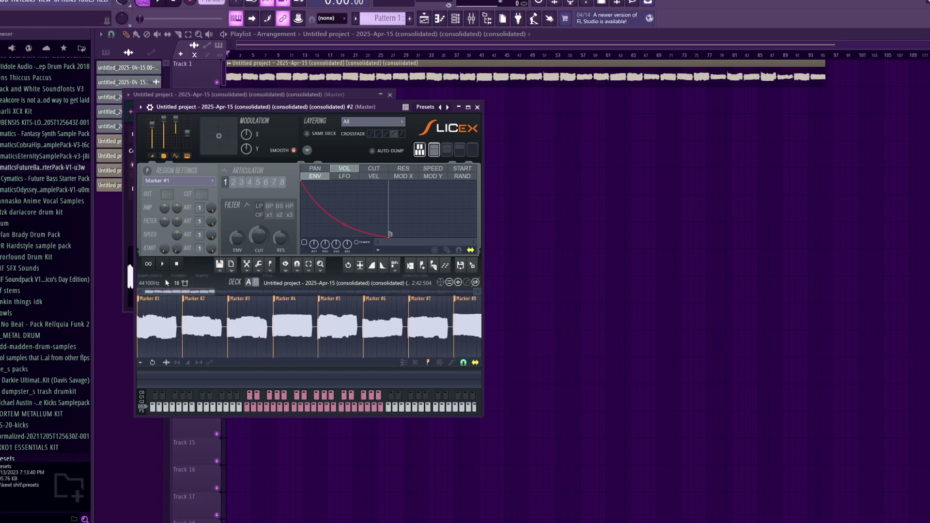
pyautogui.moveTo(215, 293)
pyautogui.mouseDown()
pyautogui.moveTo(236, 293)
pyautogui.moveTo(202, 293)
pyautogui.moveTo(477, 283)
pyautogui.mouseUp()
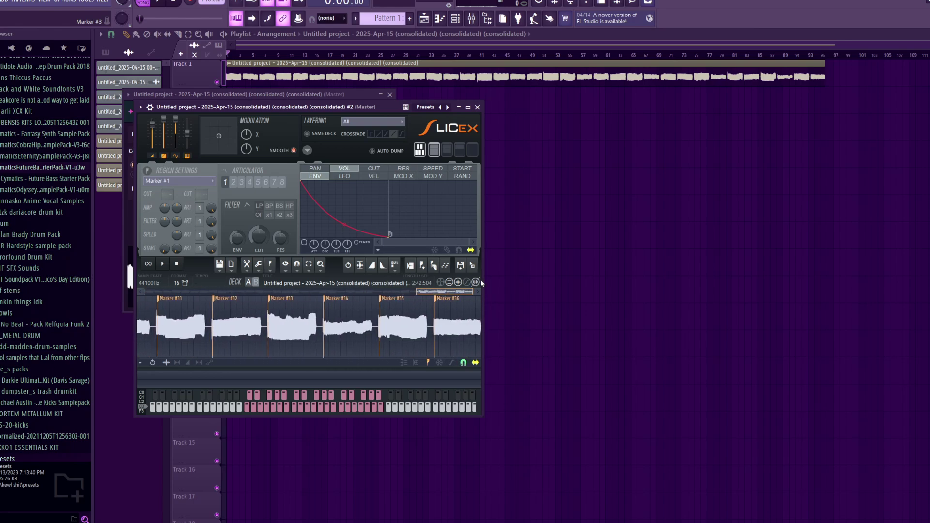
pyautogui.click(169, 291)
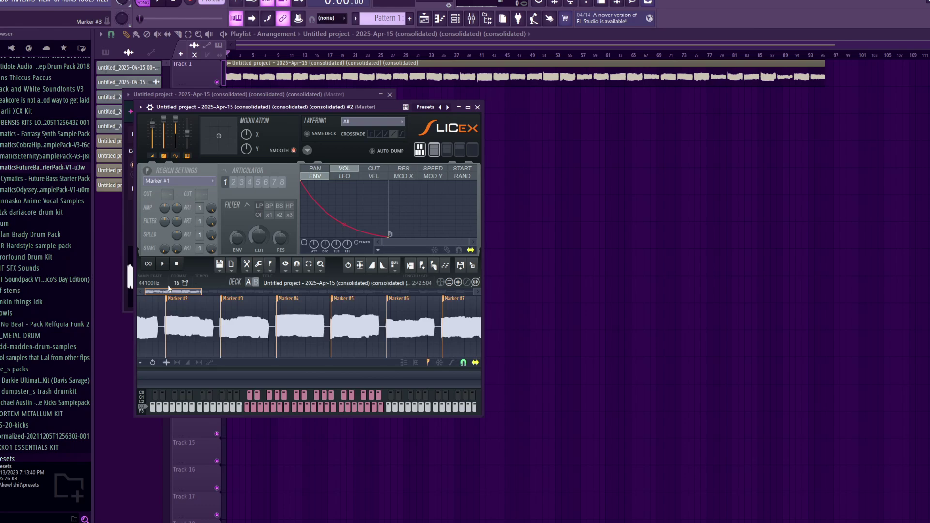
pyautogui.moveTo(204, 292); pyautogui.dragTo(470, 292)
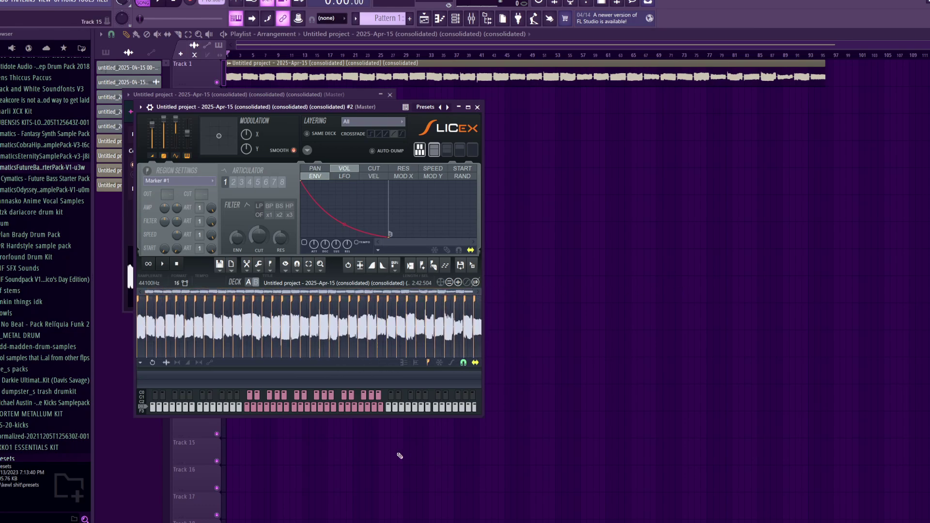
pyautogui.click(382, 522)
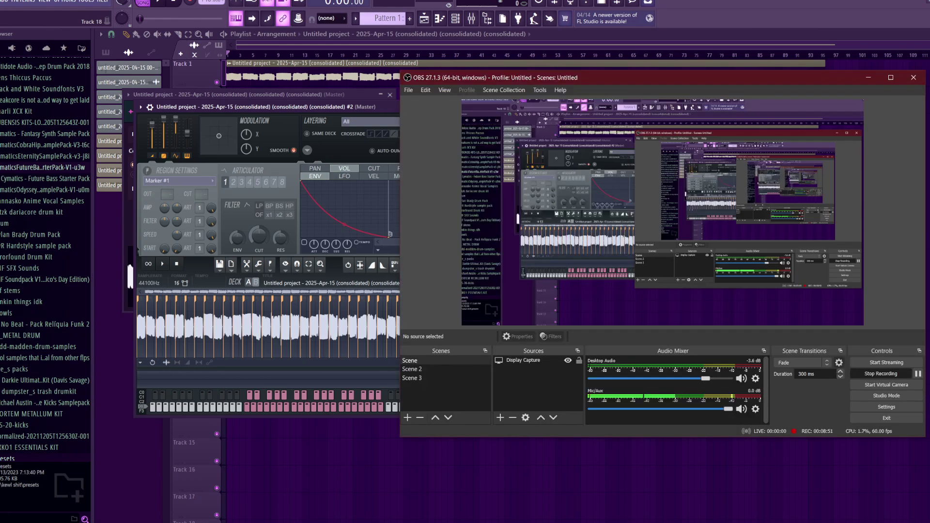